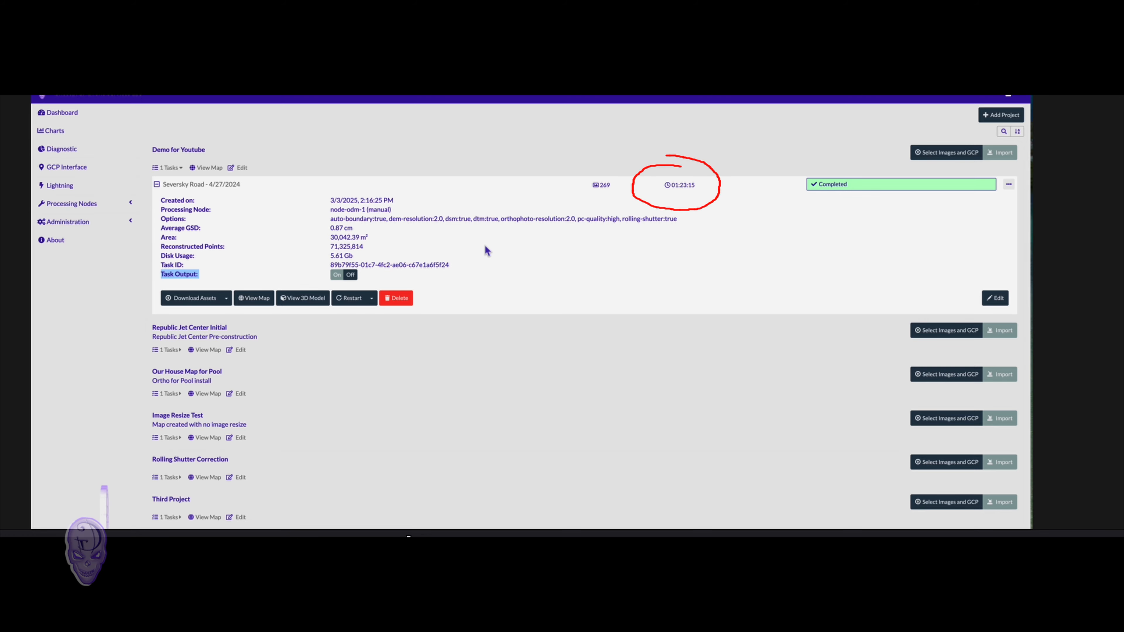
# Open the Seversky Road – 4/27/2024 task's map showing its processed orthophoto
pyautogui.click(262, 300)
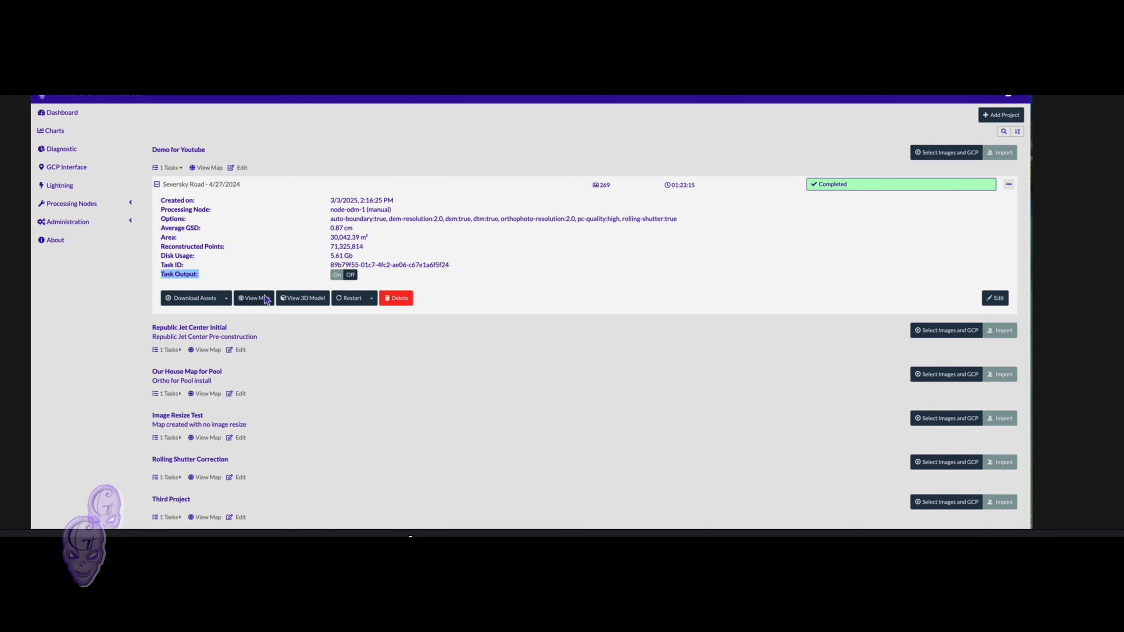
pyautogui.click(264, 298)
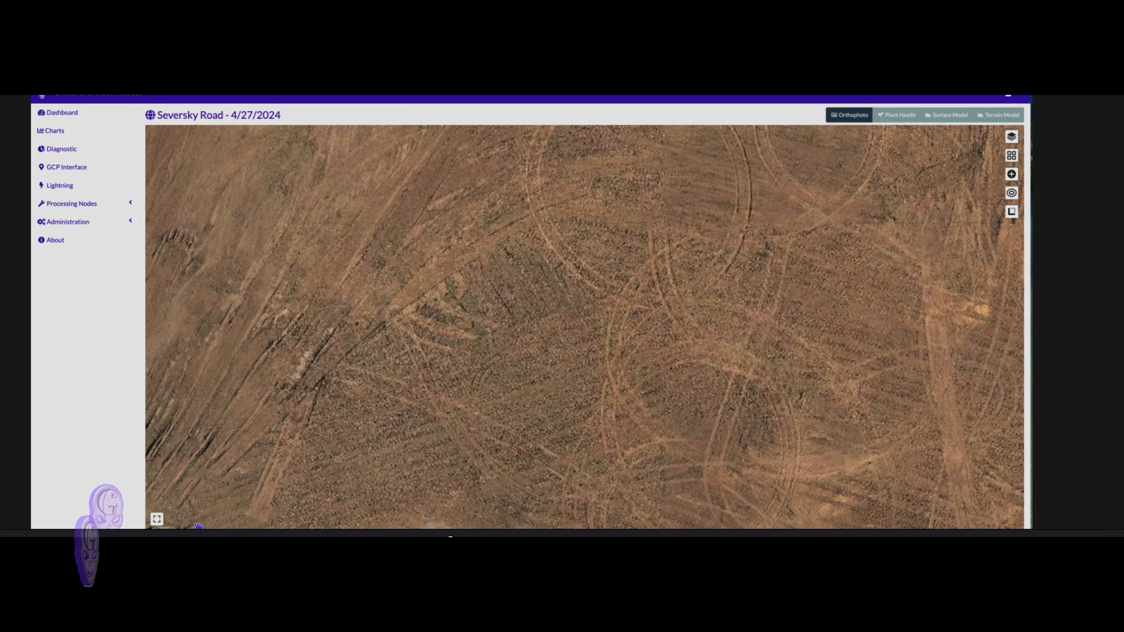
# Pan the Seversky Road orthophoto toward the helipad and zoom in and back out
pyautogui.moveTo(785, 405); pyautogui.dragTo(371, 357)
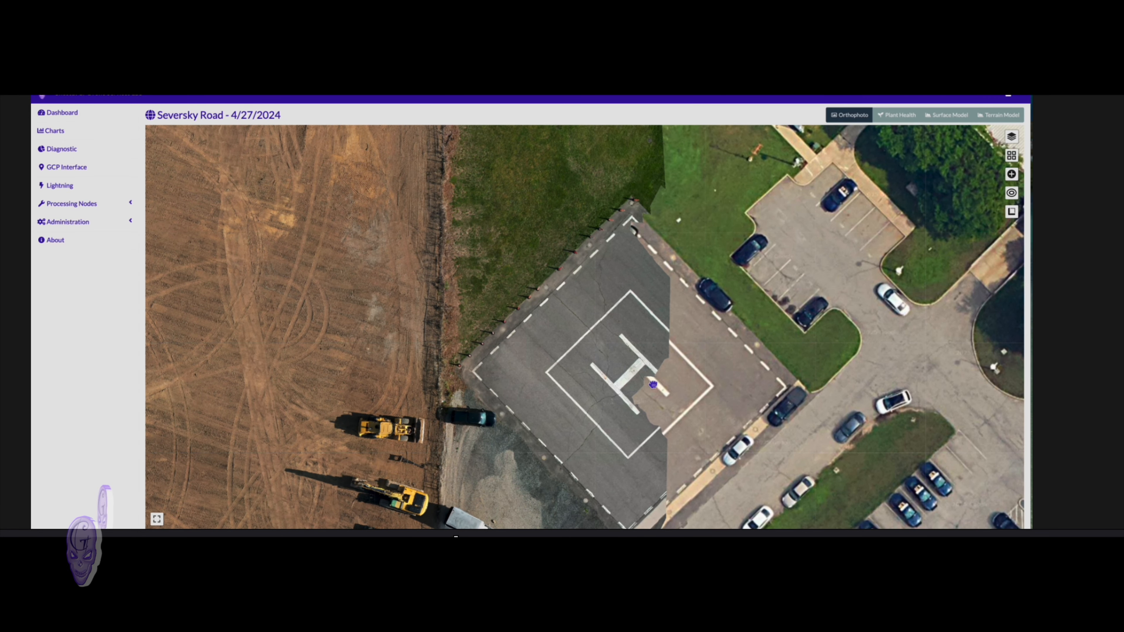
pyautogui.moveTo(653, 385); pyautogui.dragTo(606, 384)
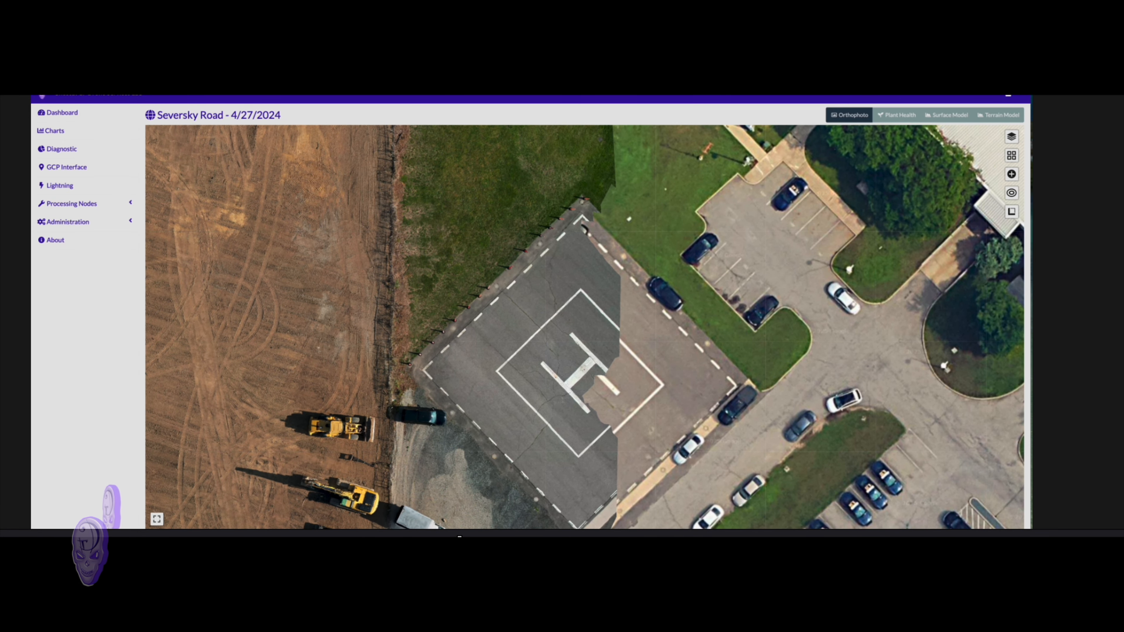
pyautogui.scroll(3, 584, 352)
pyautogui.scroll(3, 585, 352)
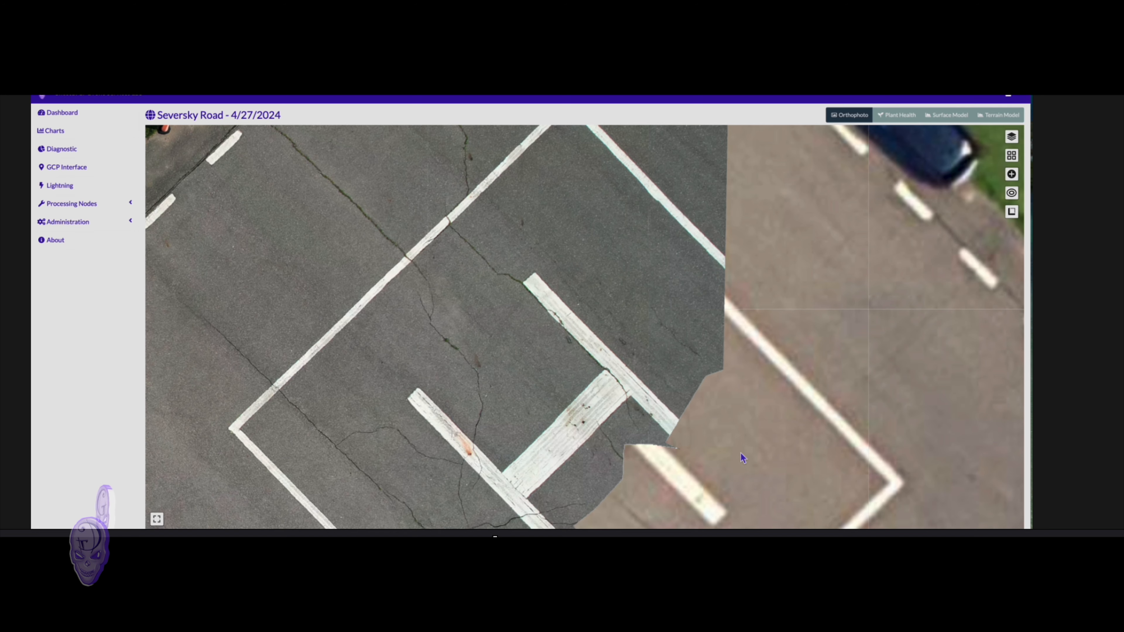
pyautogui.scroll(-4, 741, 453)
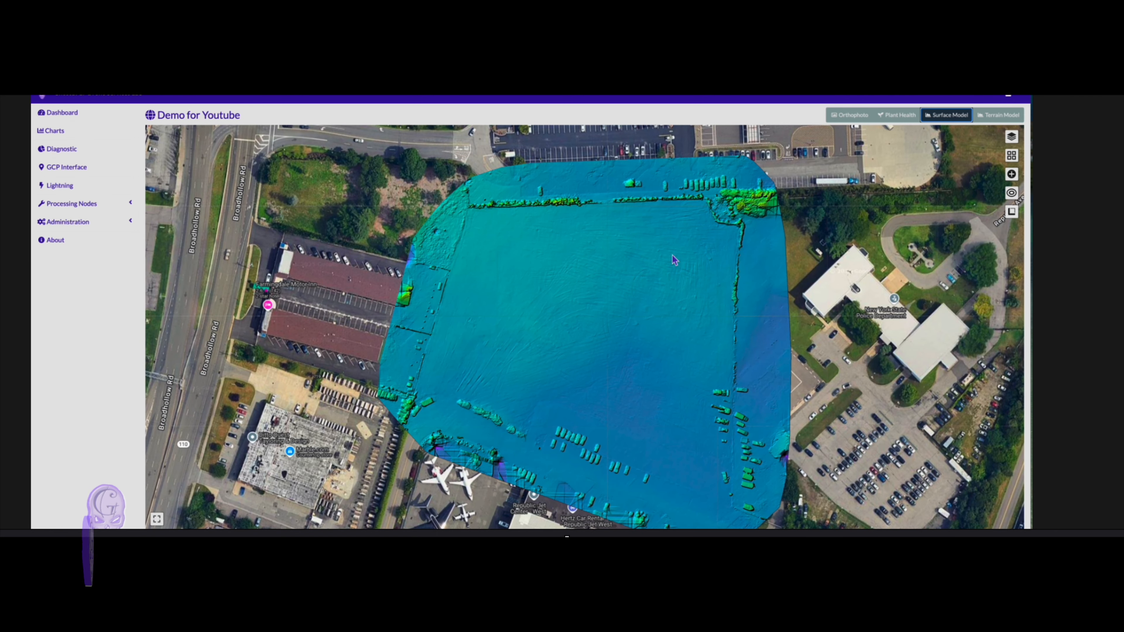
# View the terrain model, orbit the 3D point cloud, then list the task's downloadable assets
pyautogui.click(998, 115)
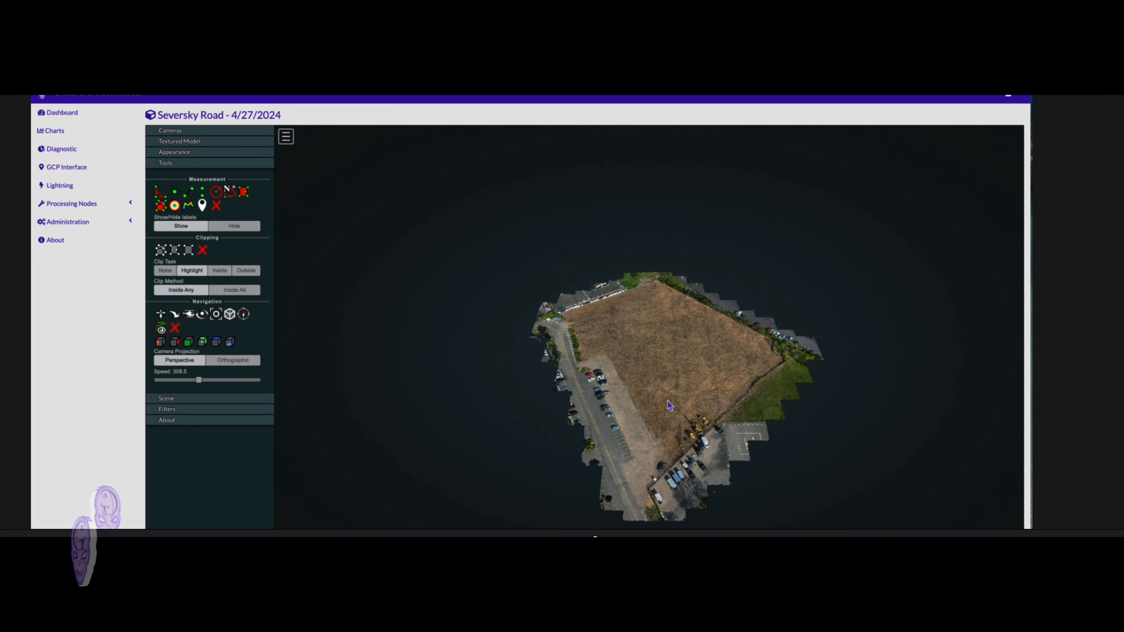
pyautogui.moveTo(693, 436); pyautogui.dragTo(575, 405)
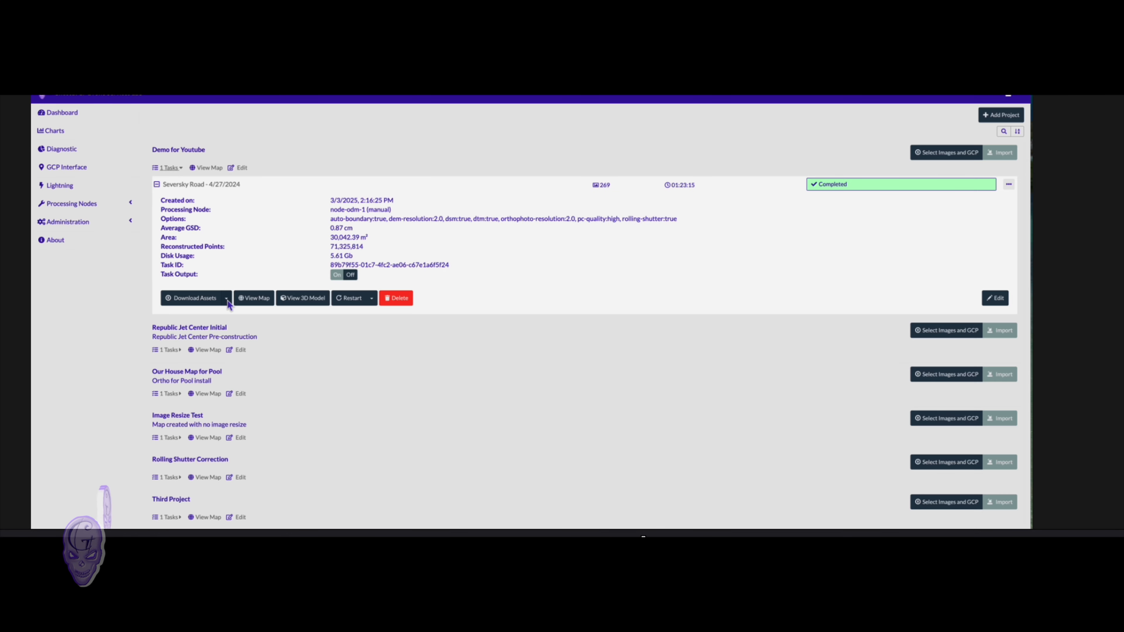
pyautogui.click(226, 298)
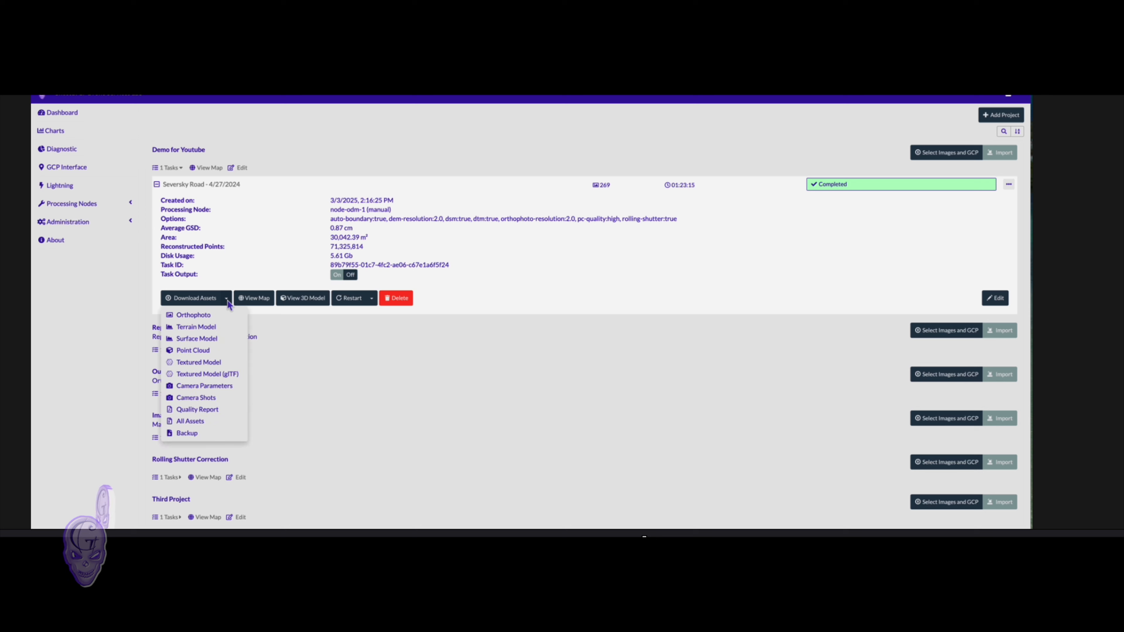
# Download the Seversky Road orthophoto in UTM as a raw GeoTIFF
pyautogui.click(211, 320)
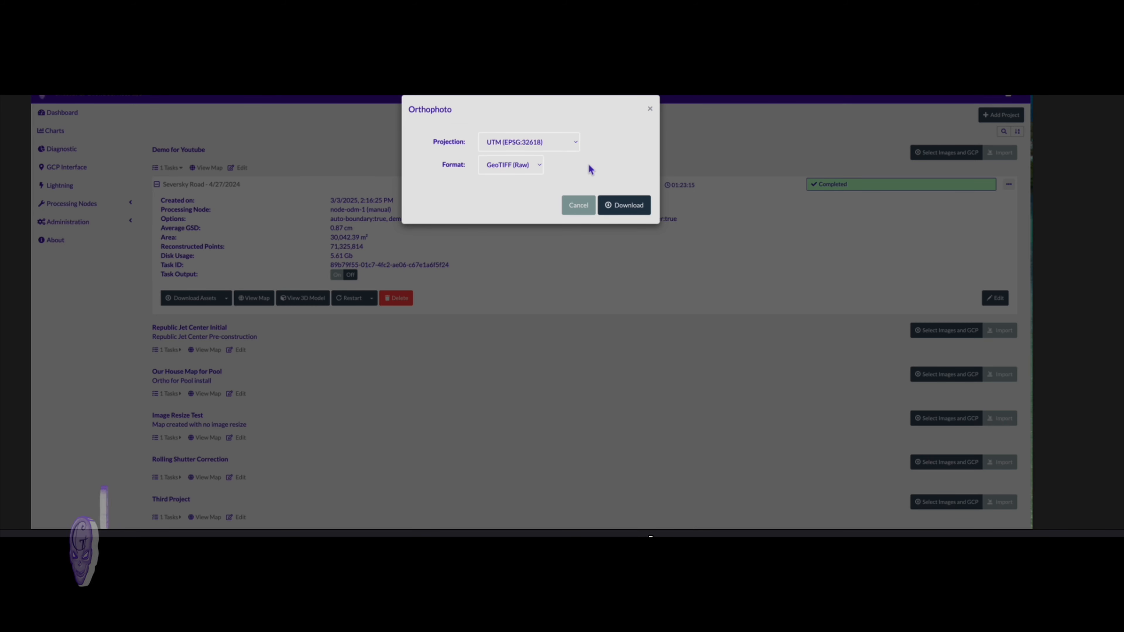
pyautogui.click(633, 210)
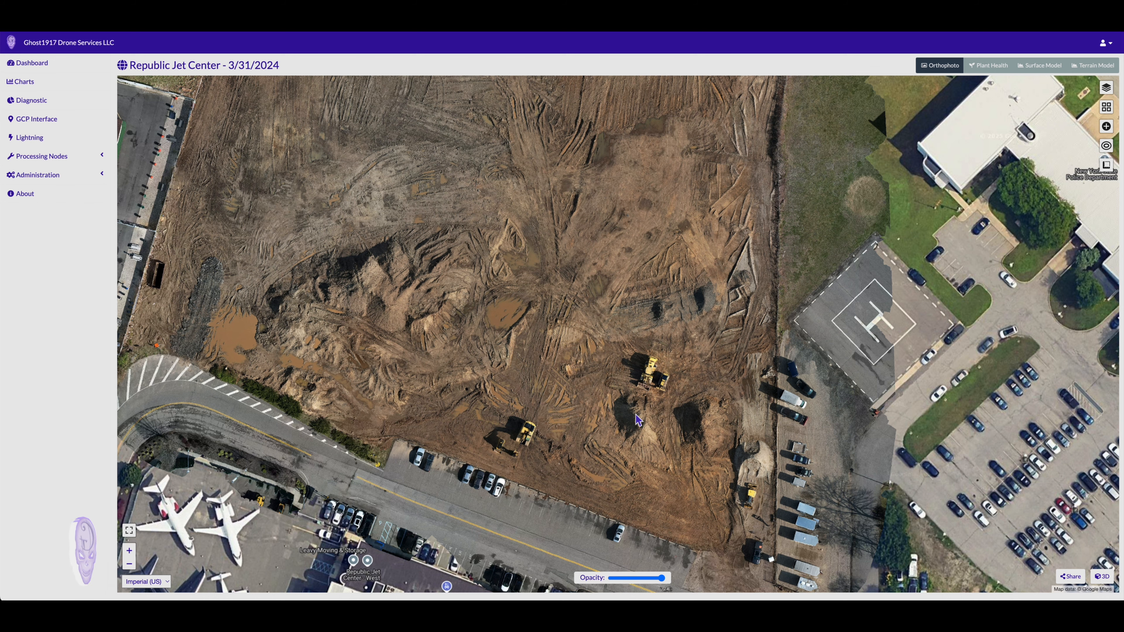
# Start a new volume/area measurement and zoom in on the dark stockpile in the Republic Jet Center orthophoto
pyautogui.click(129, 550)
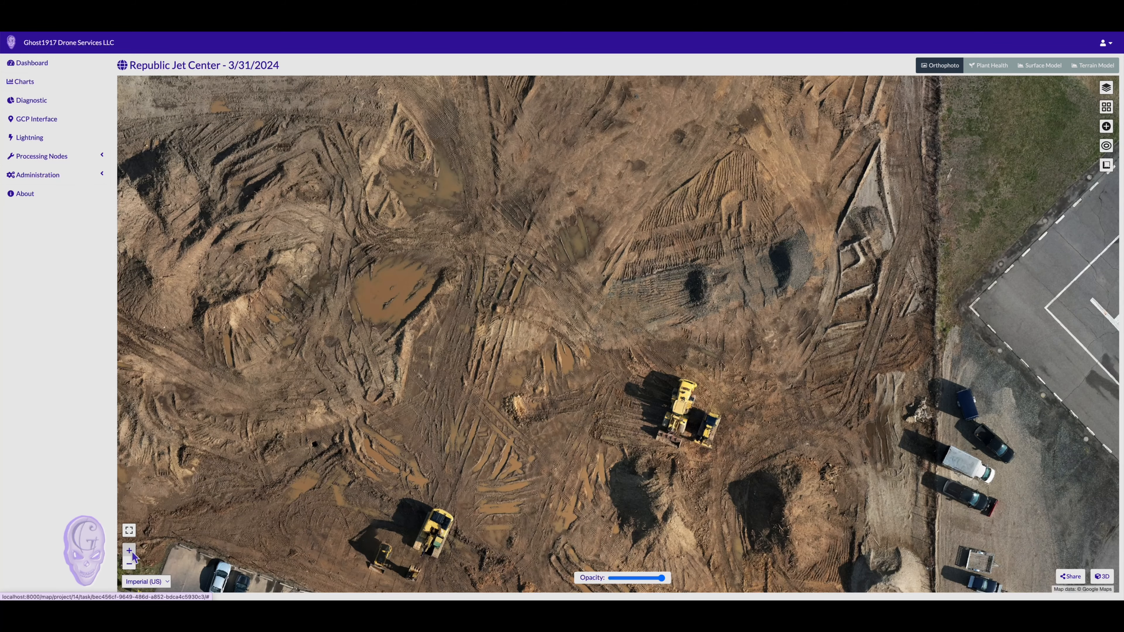
pyautogui.click(1108, 167)
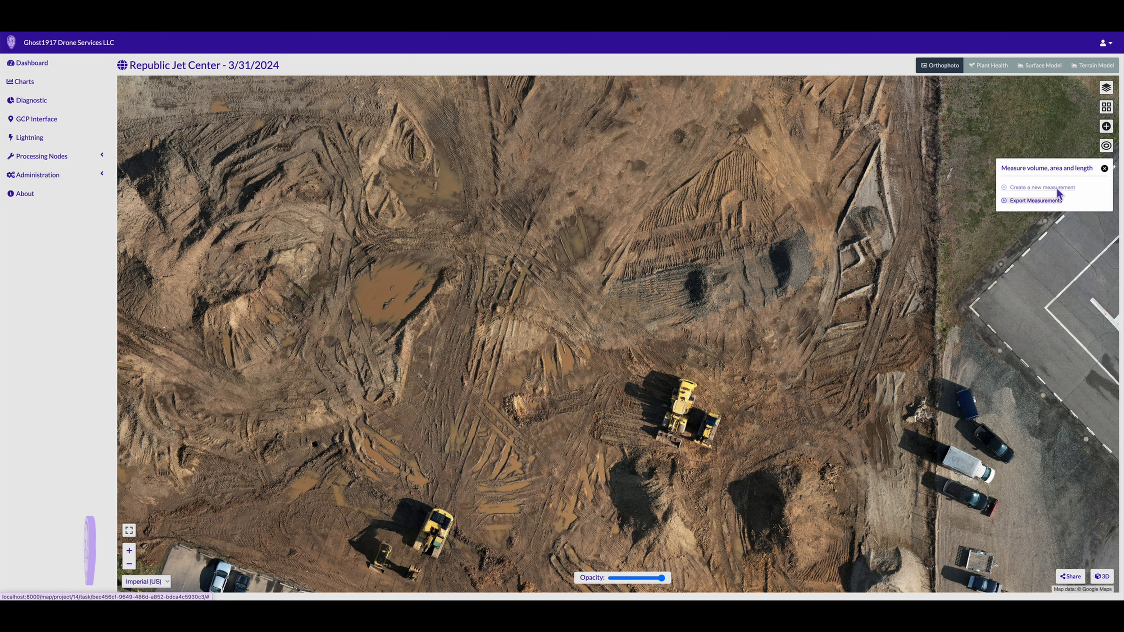
pyautogui.click(1057, 188)
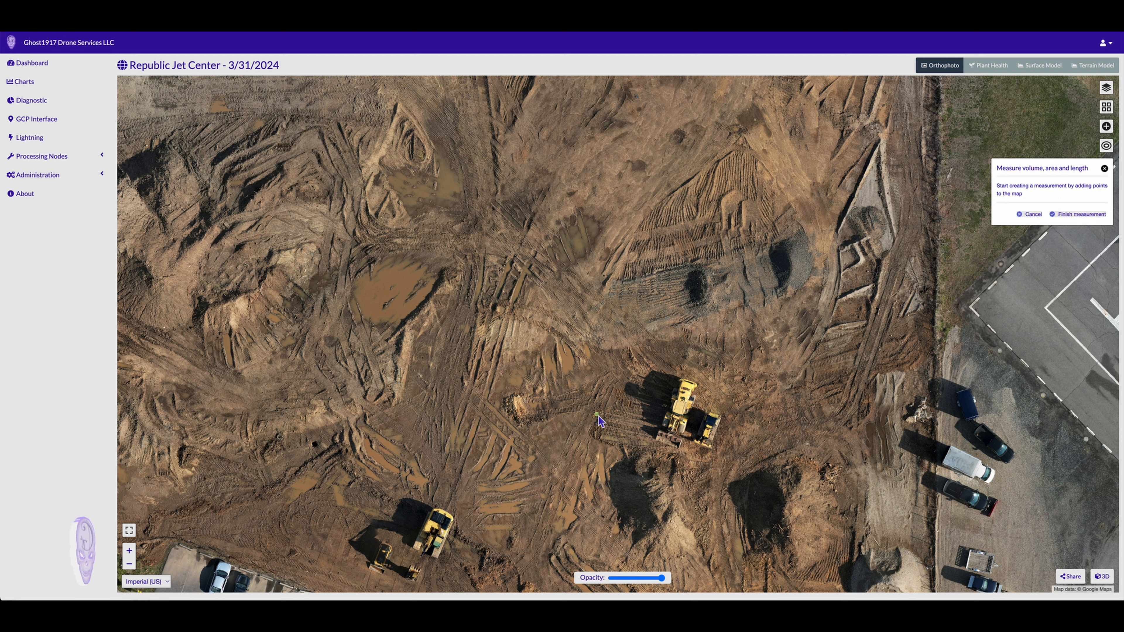
pyautogui.click(131, 554)
pyautogui.moveTo(884, 251); pyautogui.dragTo(626, 349)
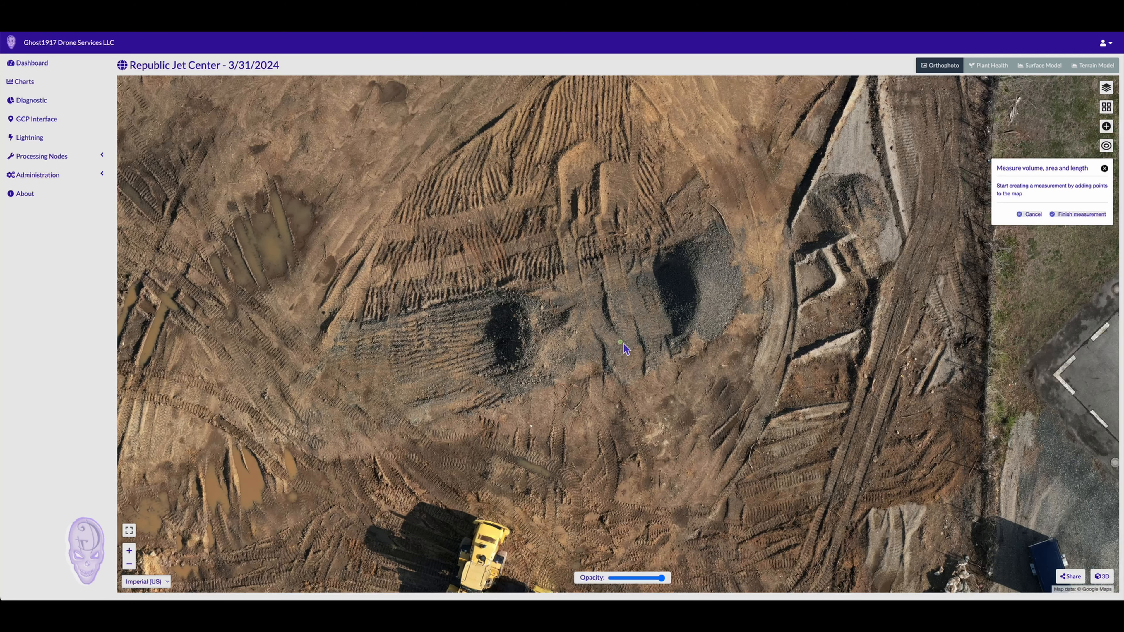
# Trace a polygon around the stockpile's edge, enclosing 332.83 ft² with an 86.7406 ft perimeter
pyautogui.click(700, 237)
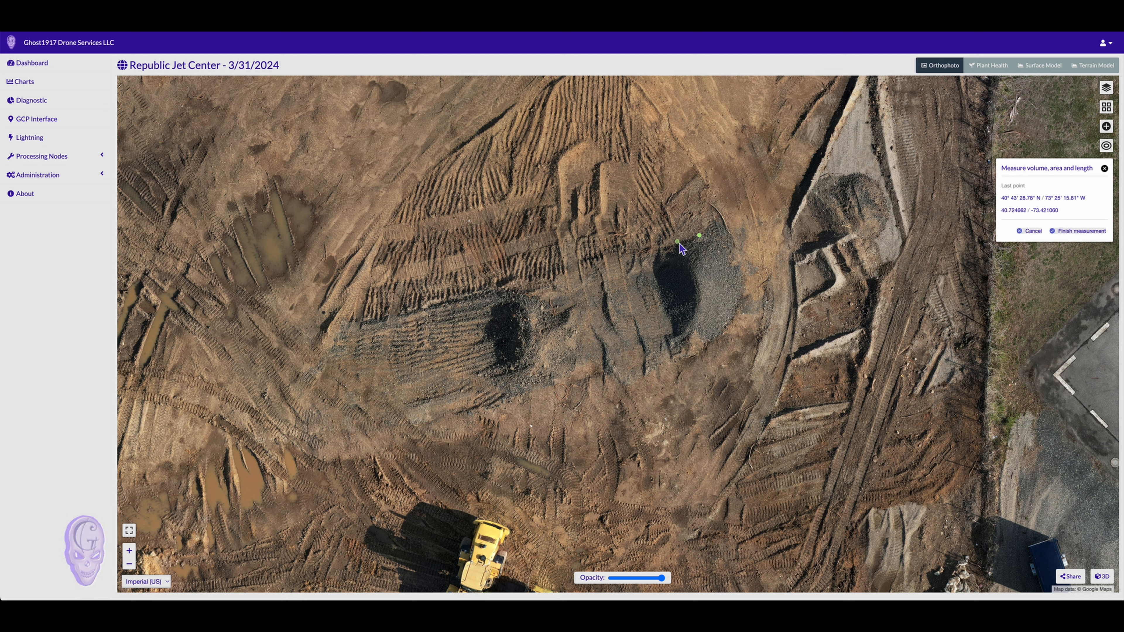
pyautogui.click(655, 261)
pyautogui.click(658, 285)
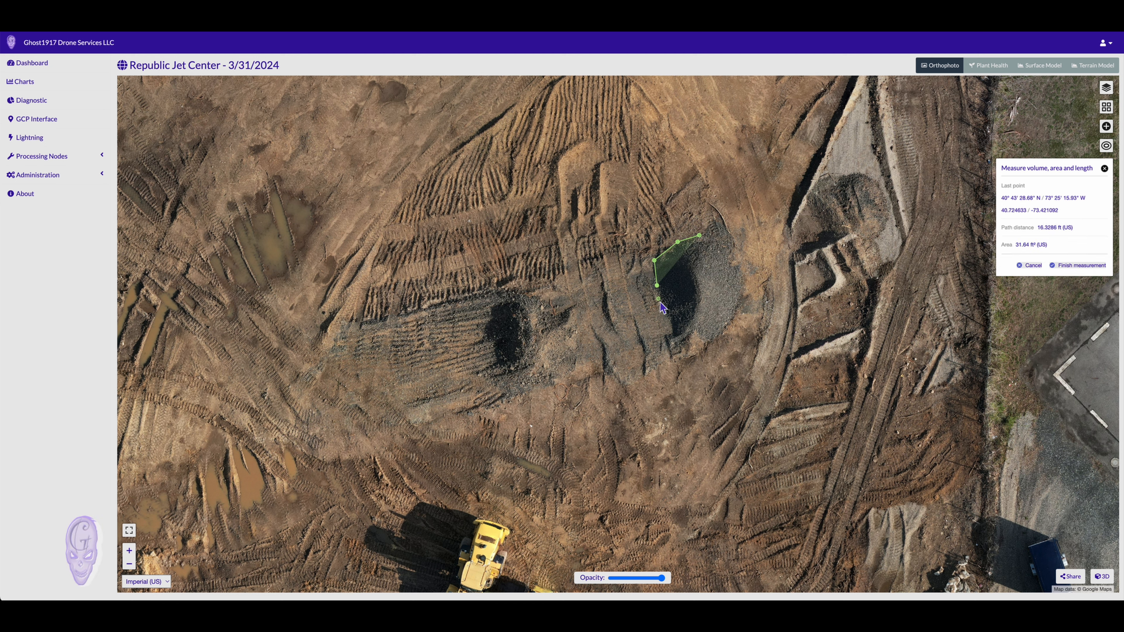
pyautogui.click(665, 311)
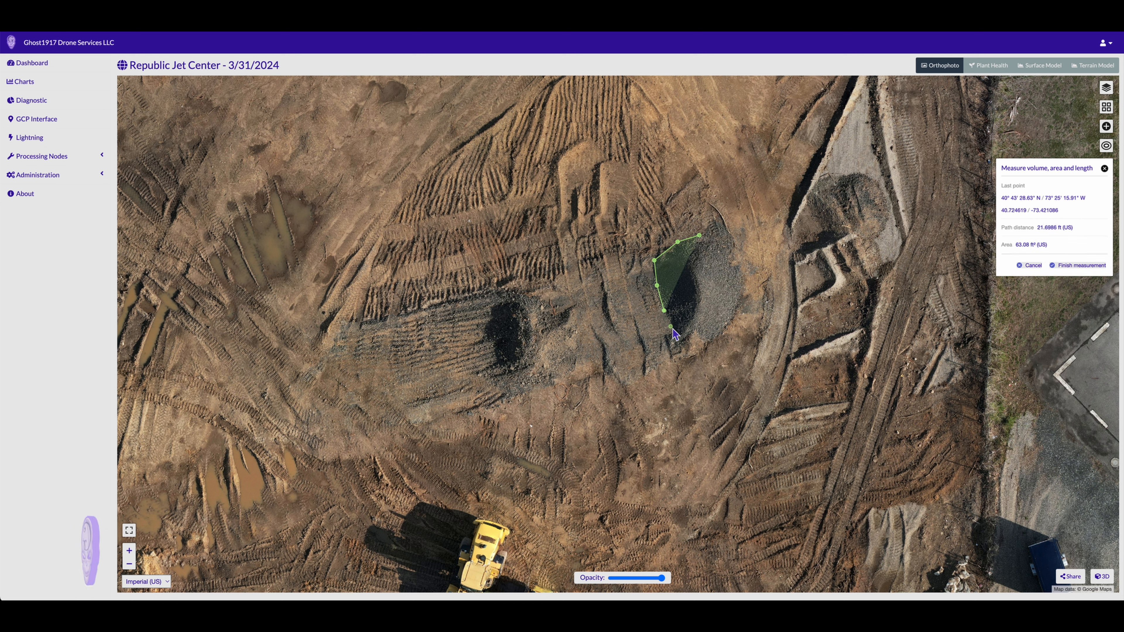
pyautogui.click(671, 327)
pyautogui.click(667, 338)
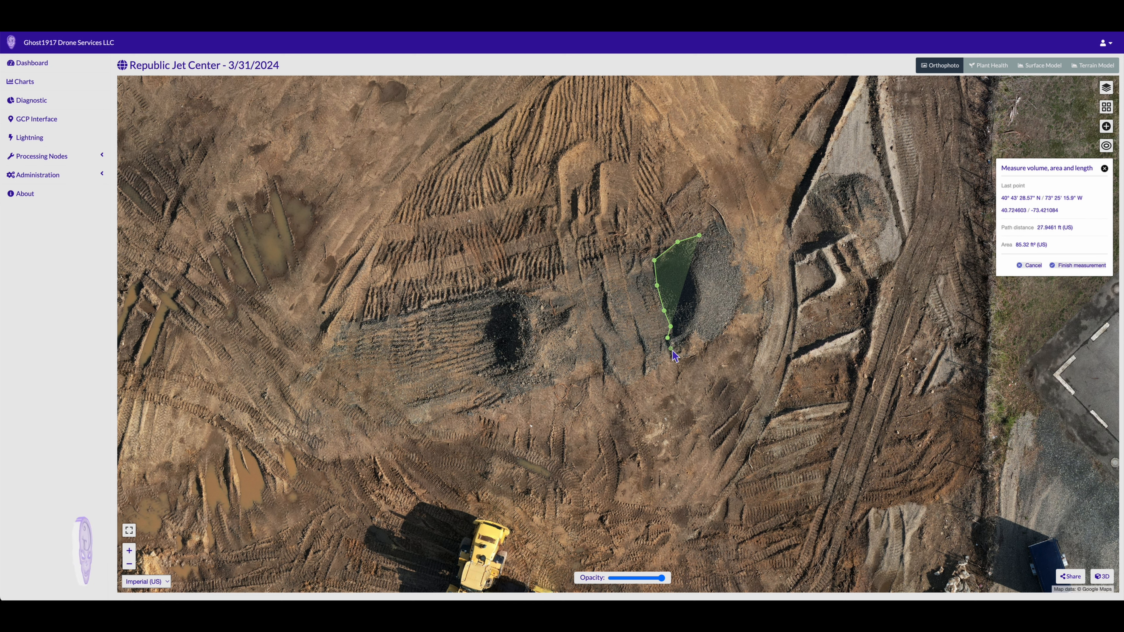
pyautogui.click(671, 348)
pyautogui.click(680, 359)
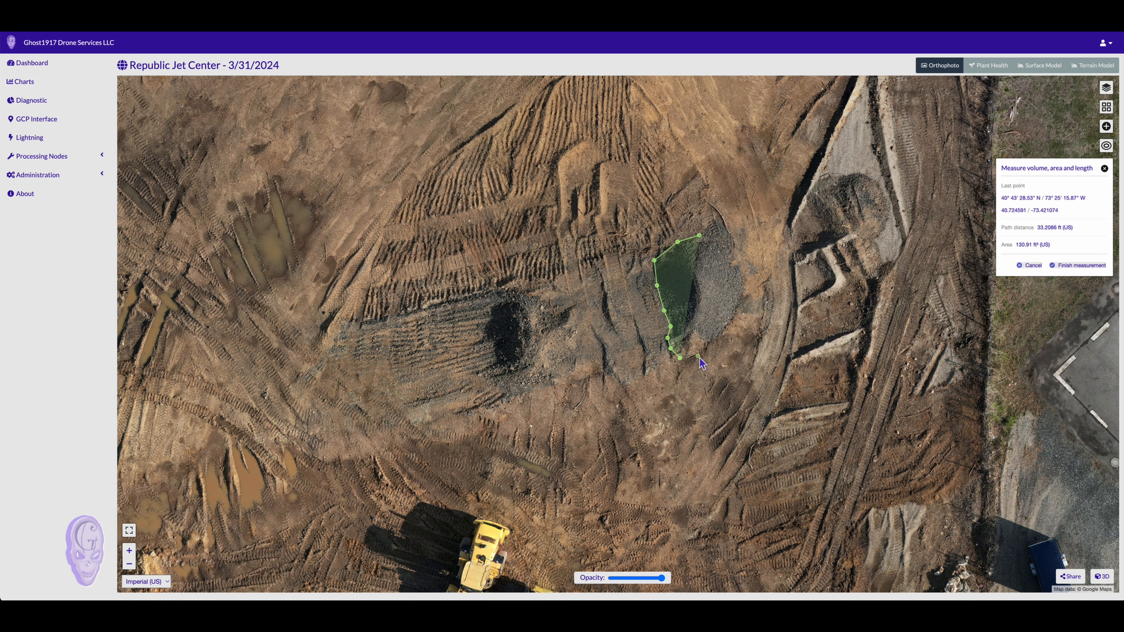
pyautogui.click(699, 354)
pyautogui.click(714, 337)
pyautogui.click(737, 306)
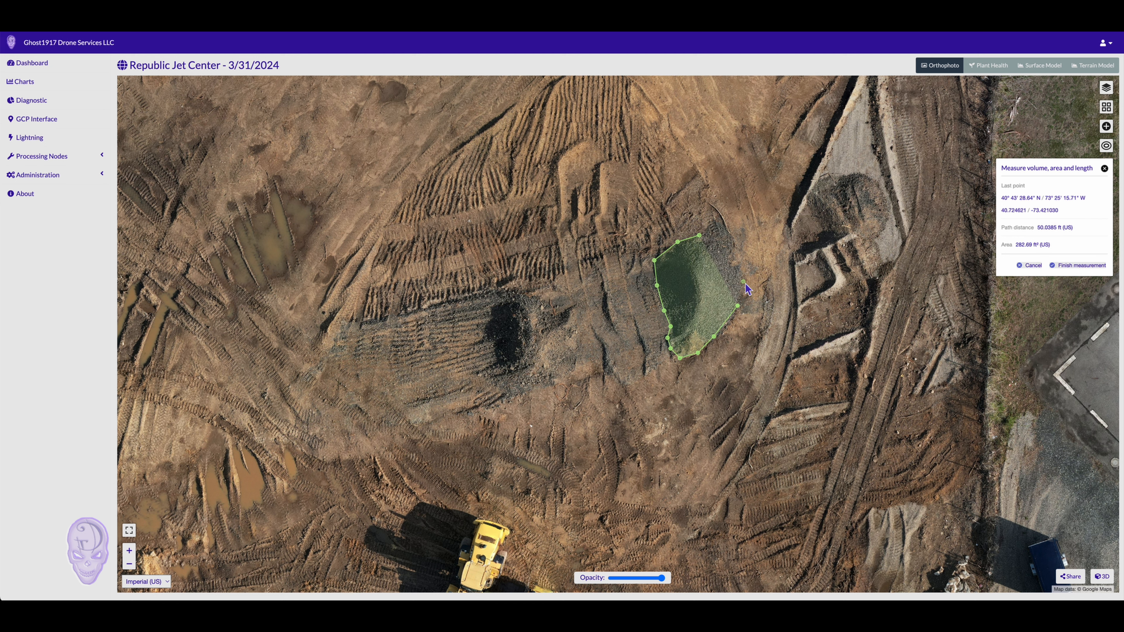
pyautogui.click(744, 283)
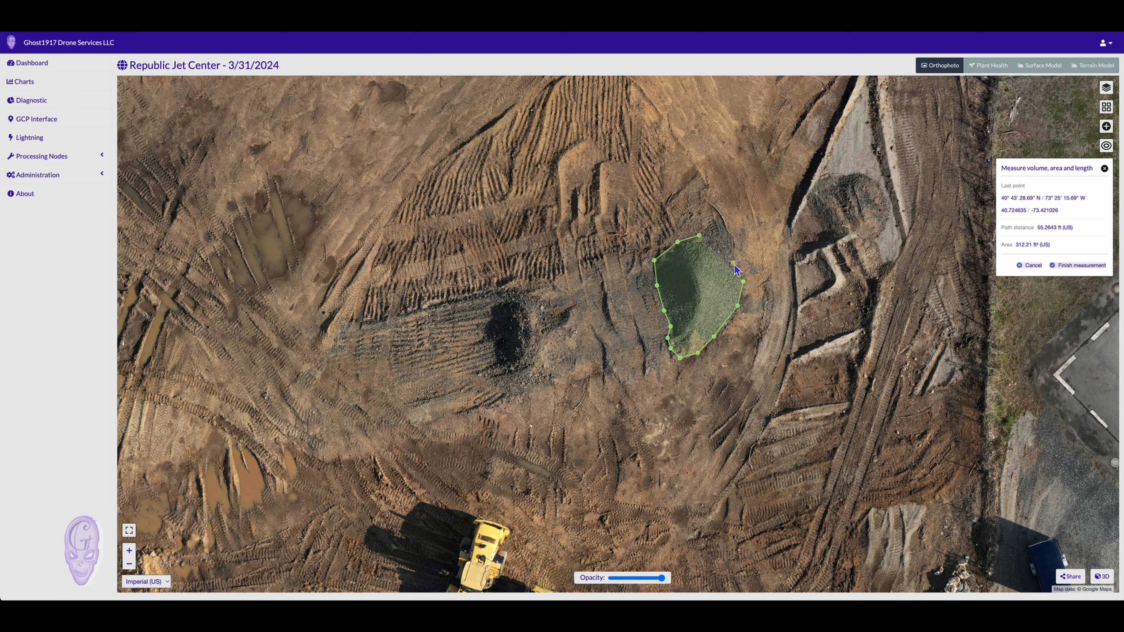
pyautogui.click(734, 264)
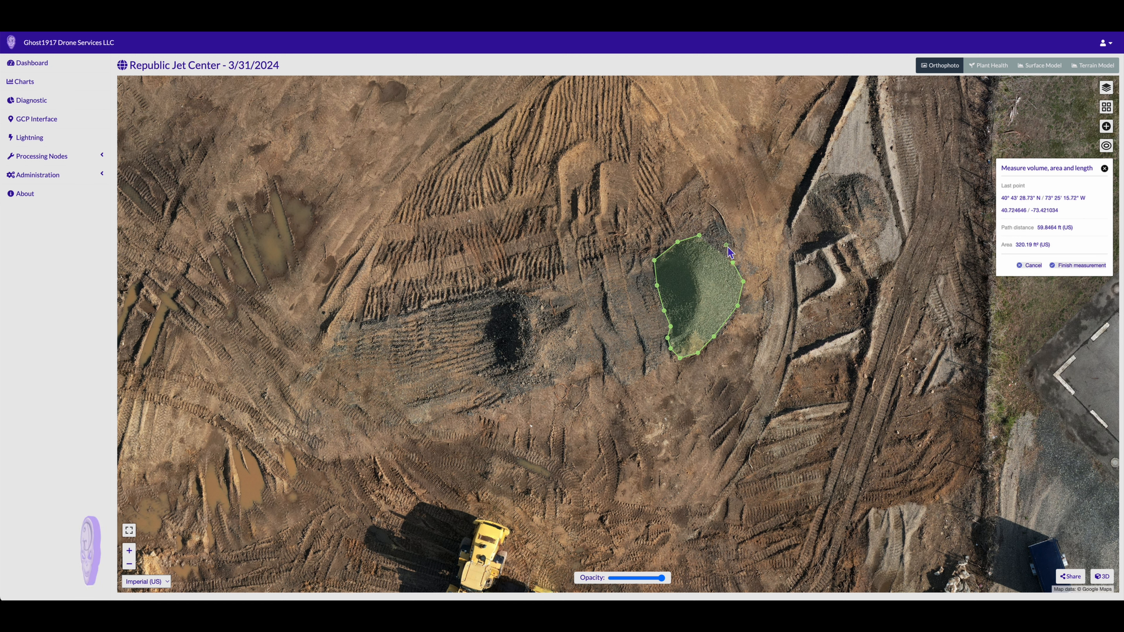
pyautogui.click(726, 246)
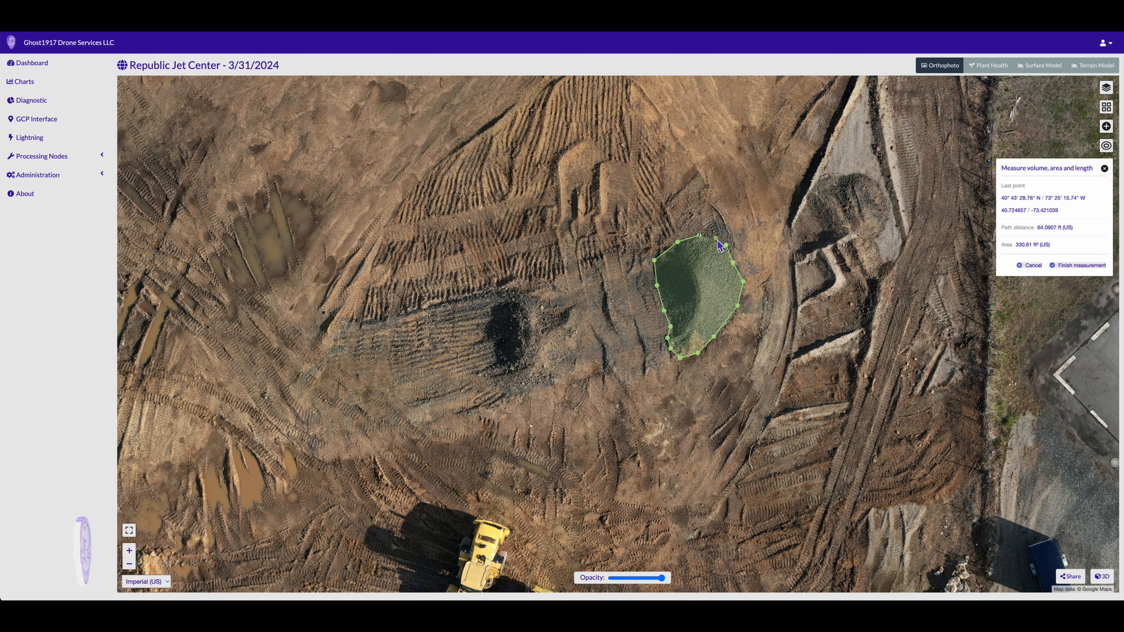
pyautogui.click(717, 239)
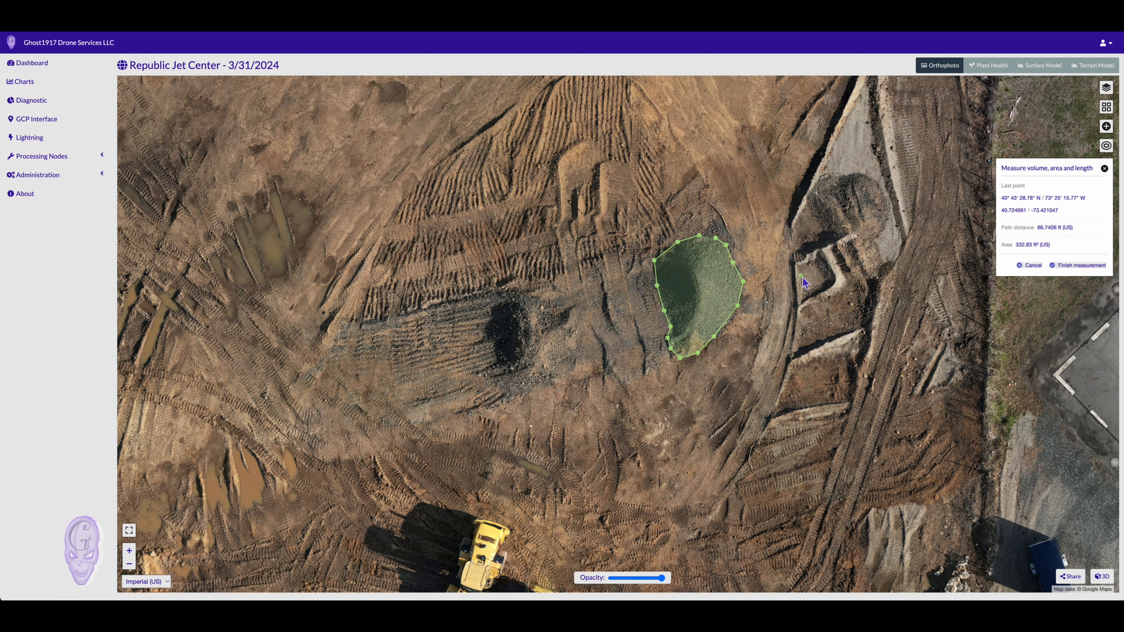
# Finish the stockpile measurement and review its 19.664 yd³ volume and 70.3532 ft perimeter
pyautogui.click(1082, 265)
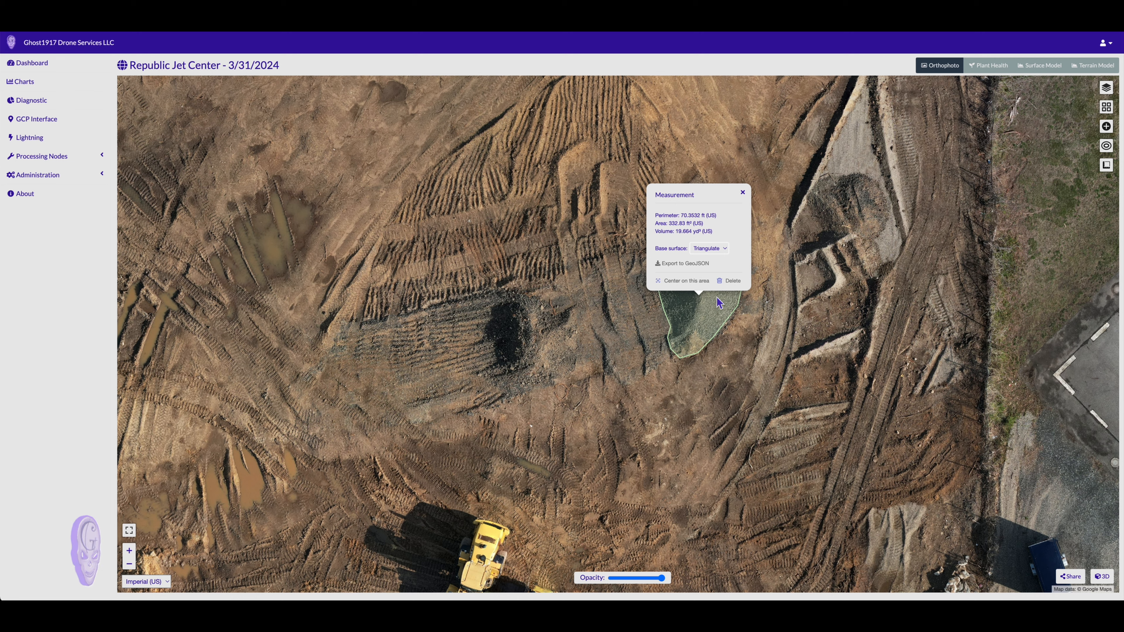
pyautogui.click(743, 195)
pyautogui.moveTo(742, 195); pyautogui.dragTo(677, 279)
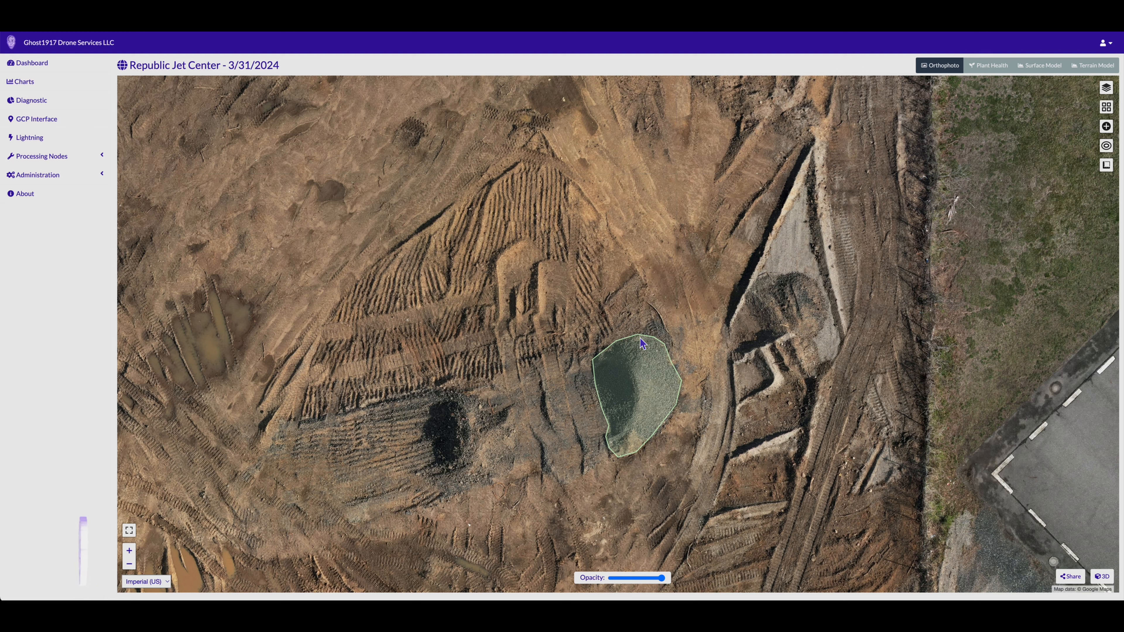
pyautogui.click(641, 338)
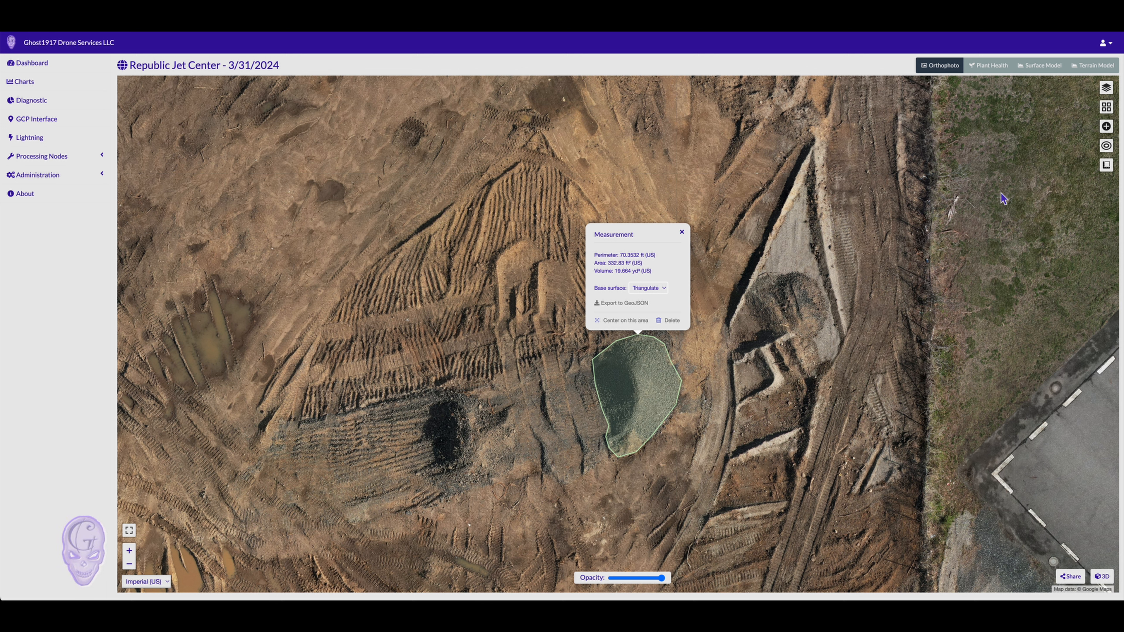
# Start a new measurement and outline the smaller dark pile's top, left and lower edges
pyautogui.moveTo(1106, 166)
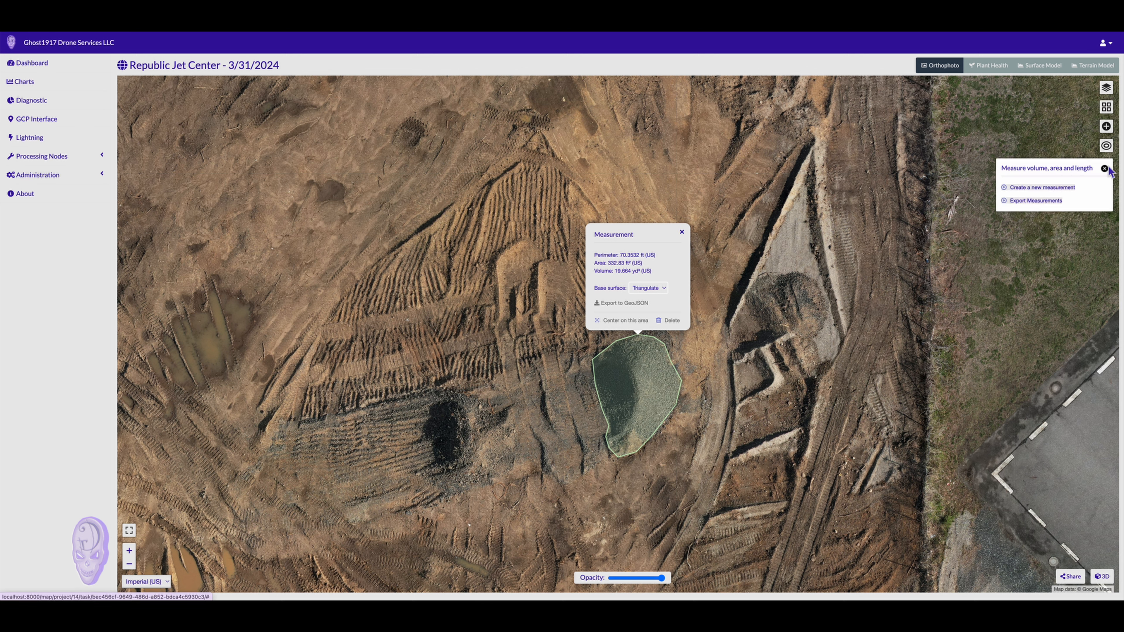
pyautogui.click(1050, 188)
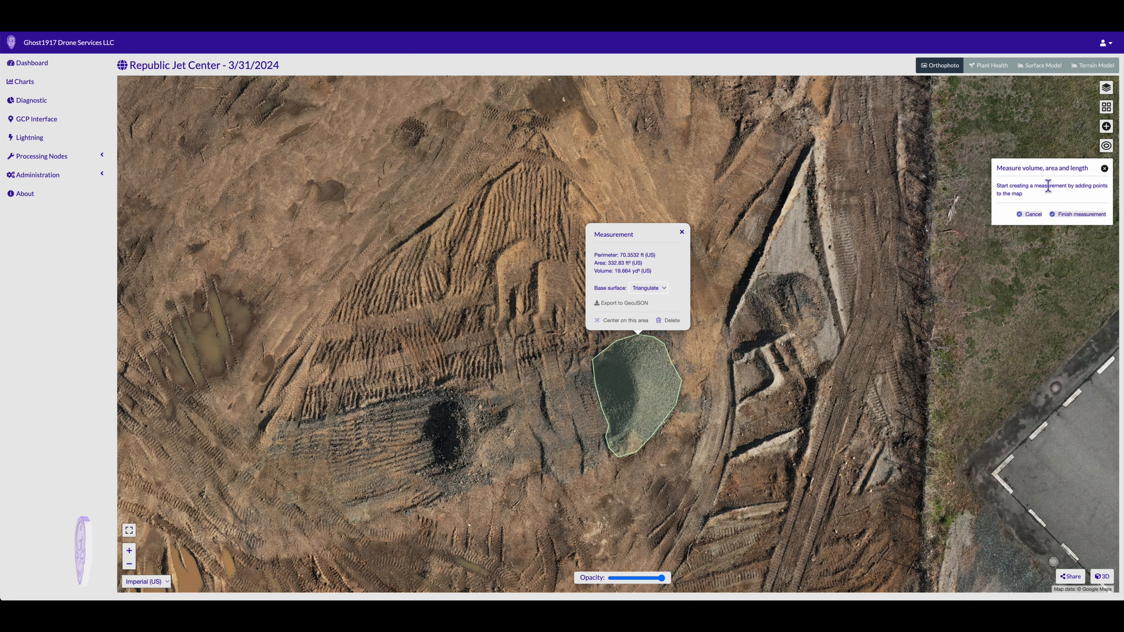
pyautogui.click(451, 394)
pyautogui.click(436, 406)
pyautogui.click(432, 417)
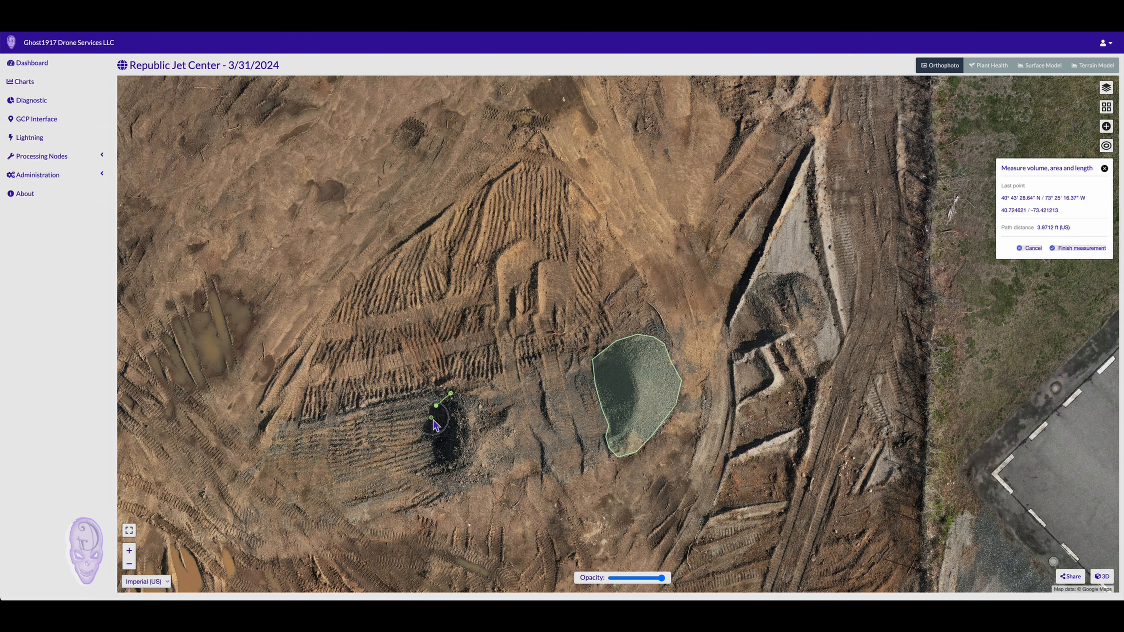
pyautogui.click(427, 432)
pyautogui.click(428, 448)
pyautogui.click(431, 448)
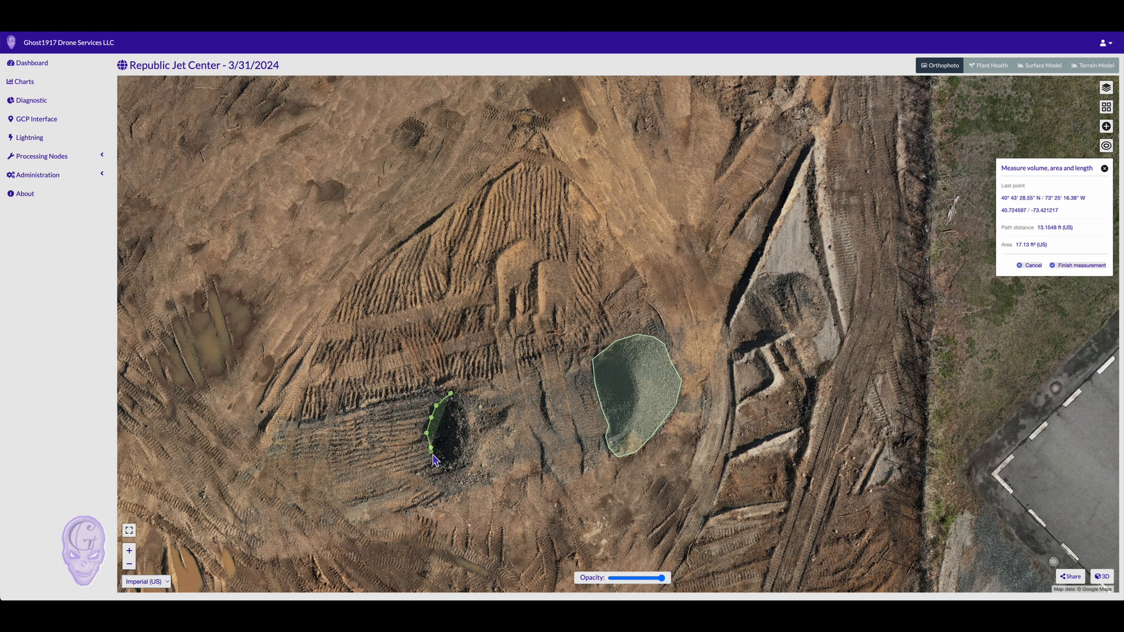
pyautogui.click(433, 460)
# Close the outline along the pile's bottom and right side and finish, giving 2.9299 yd³
pyautogui.click(445, 468)
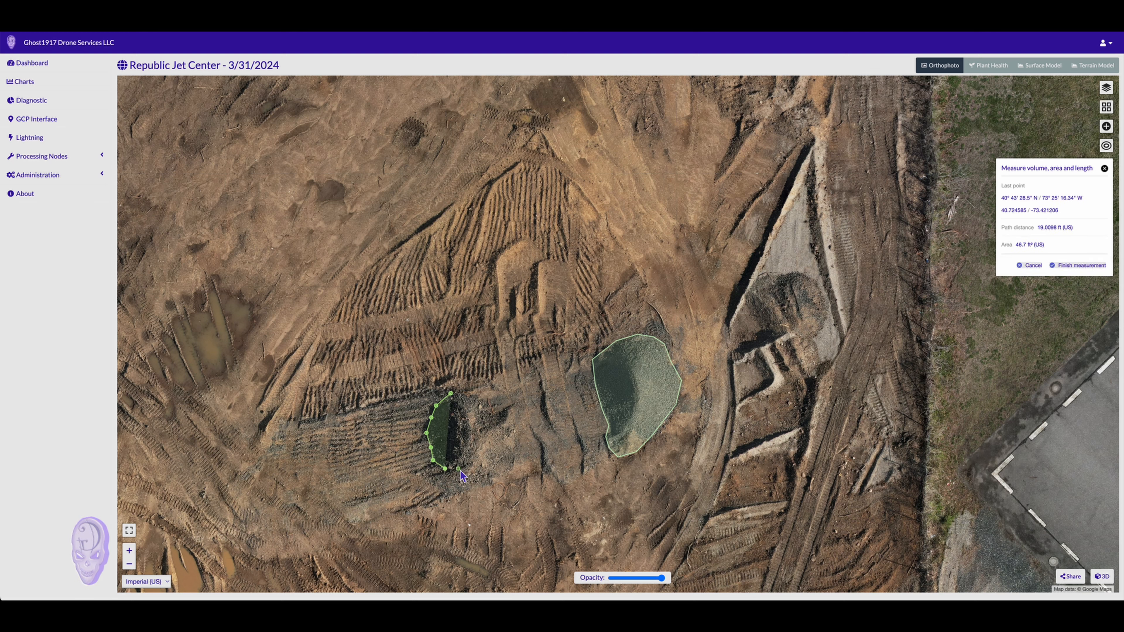
pyautogui.click(459, 469)
pyautogui.click(472, 456)
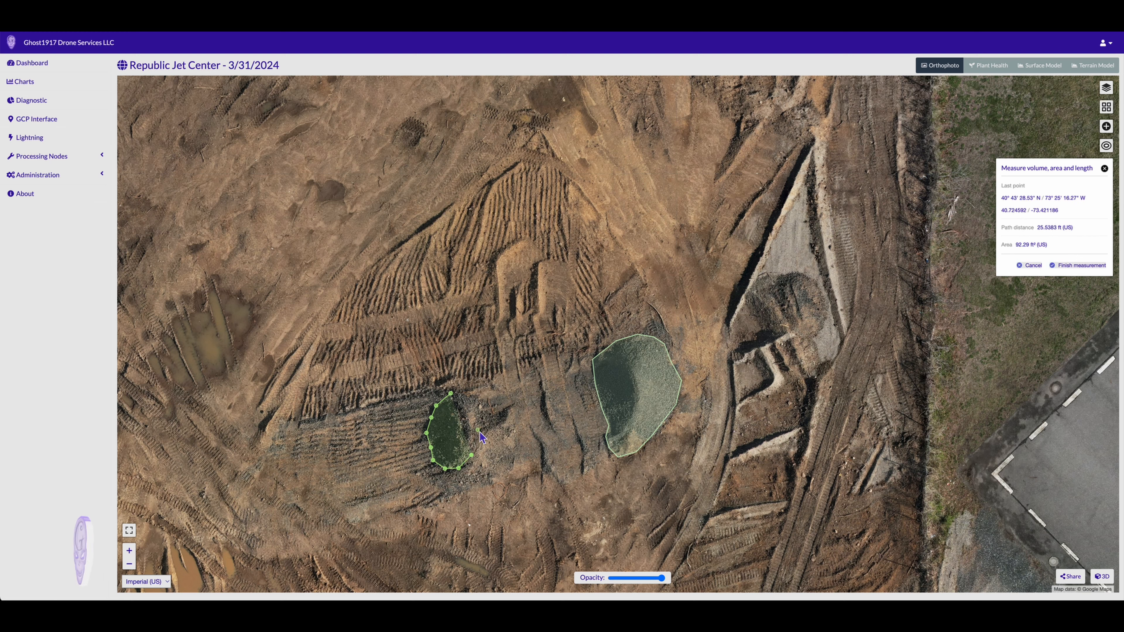
pyautogui.click(479, 429)
pyautogui.click(468, 401)
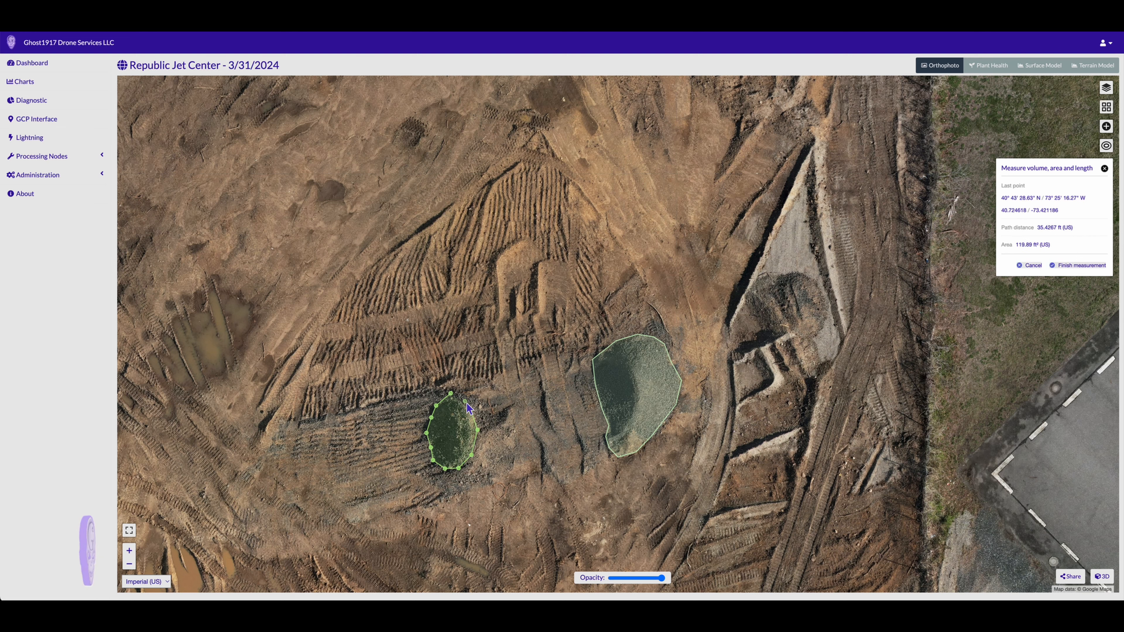
pyautogui.click(471, 410)
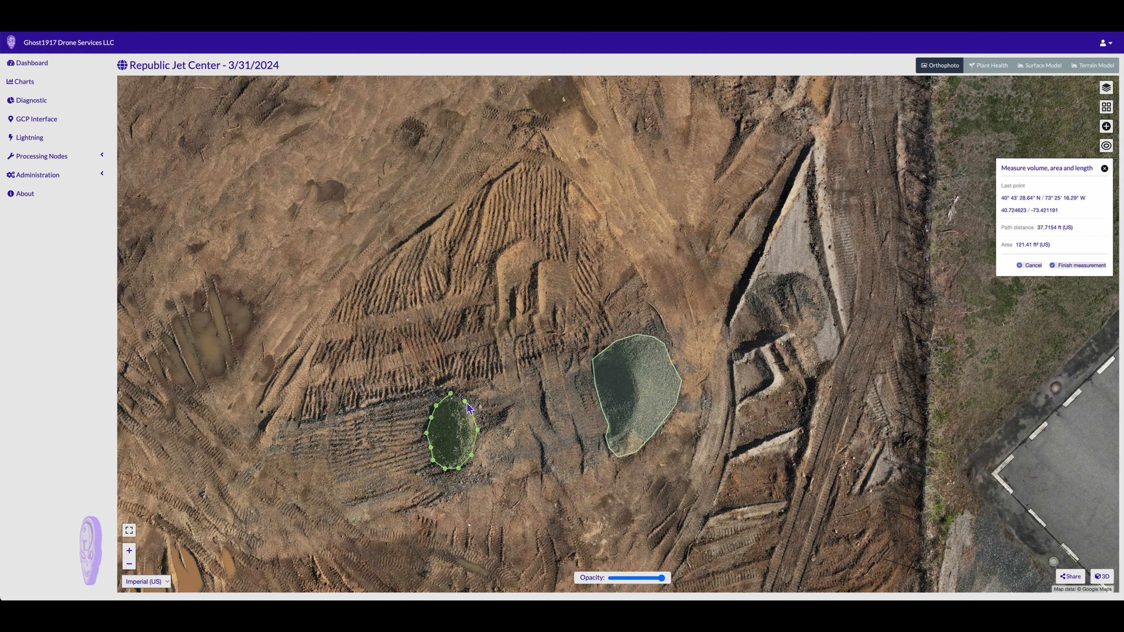
pyautogui.click(1084, 266)
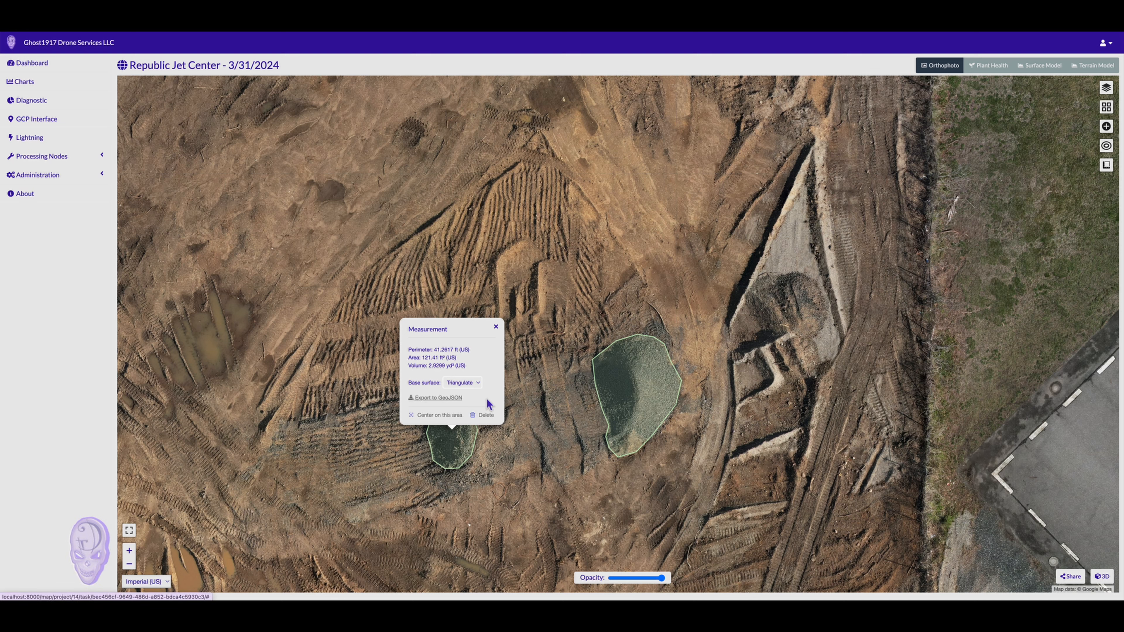
# Reopen the smaller and larger pile measurement popups to compare their values
pyautogui.click(500, 328)
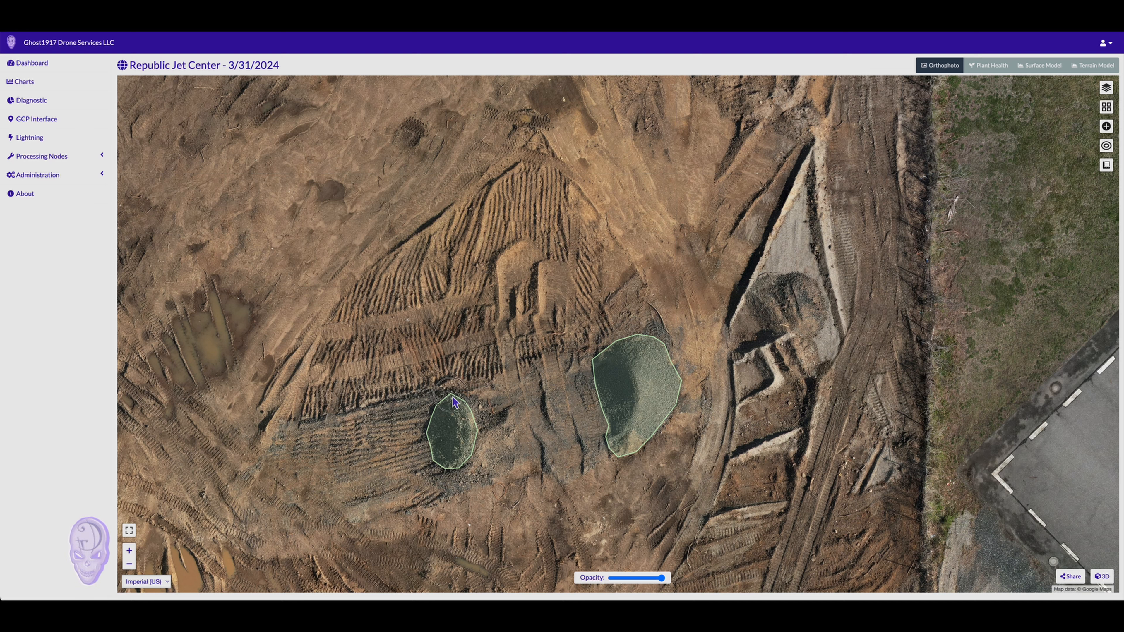
pyautogui.click(456, 402)
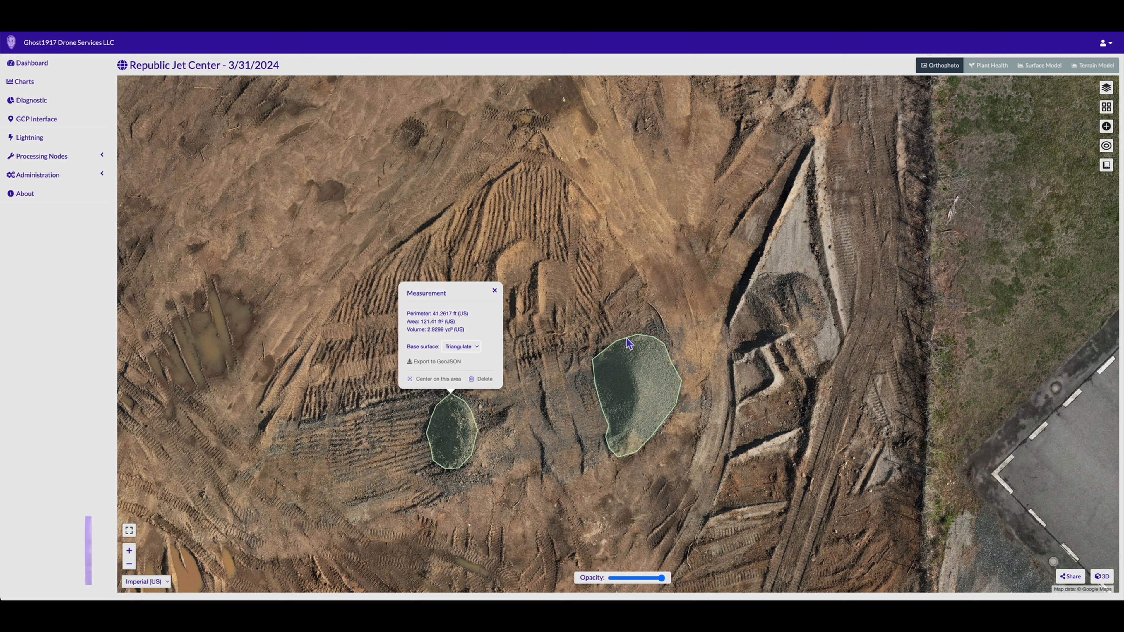
pyautogui.click(640, 338)
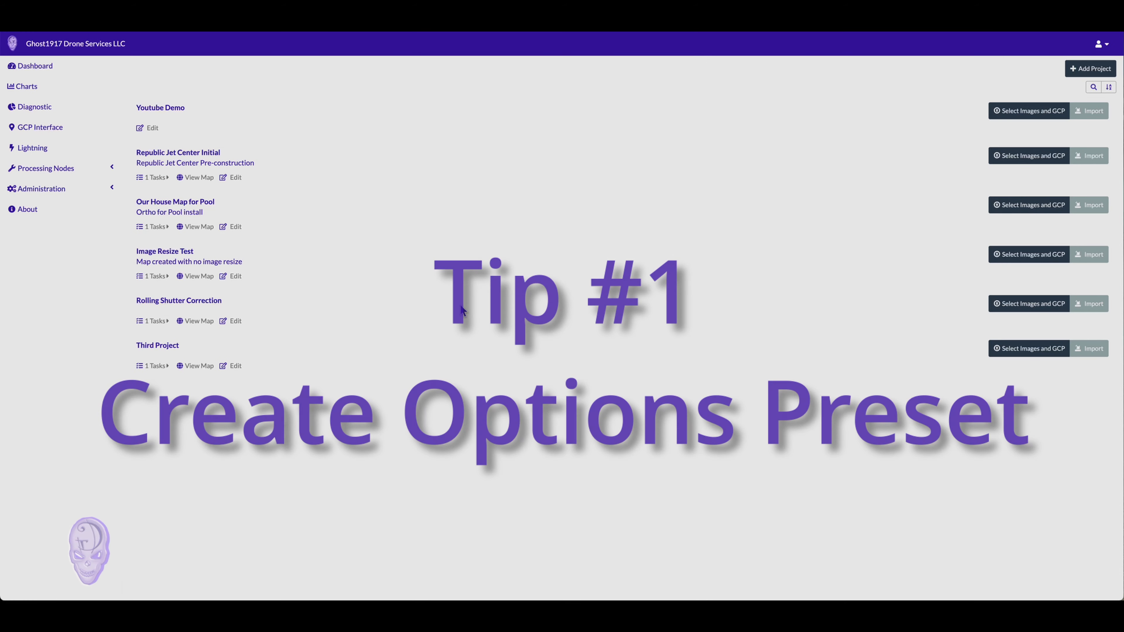
# Go to Administration > Application > Presets and start adding a new preset
pyautogui.click(58, 192)
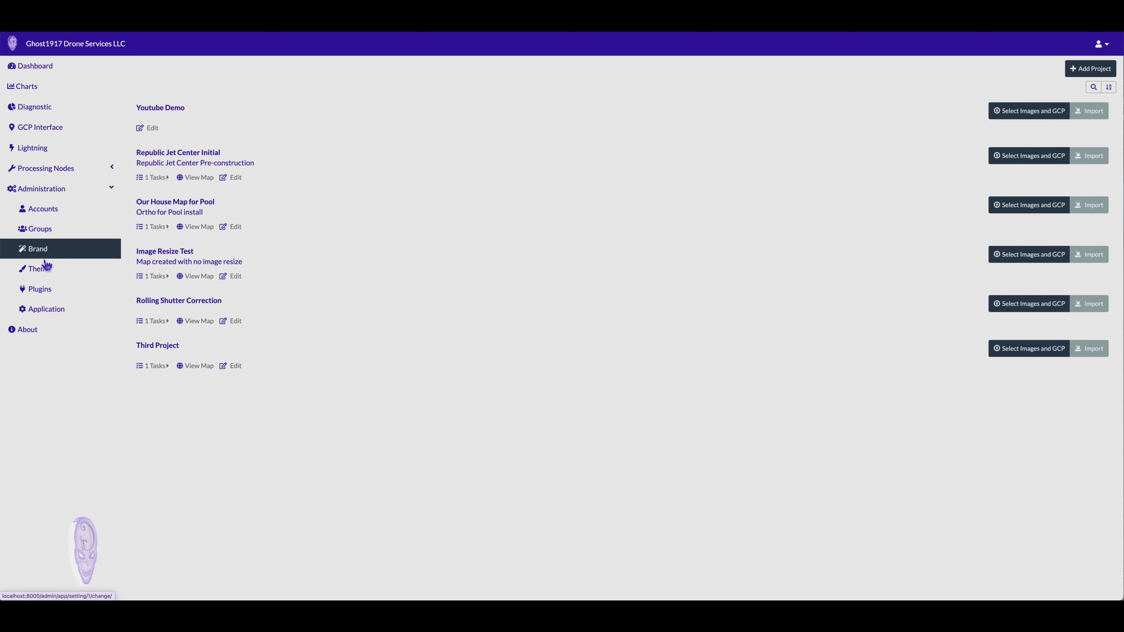
pyautogui.click(52, 317)
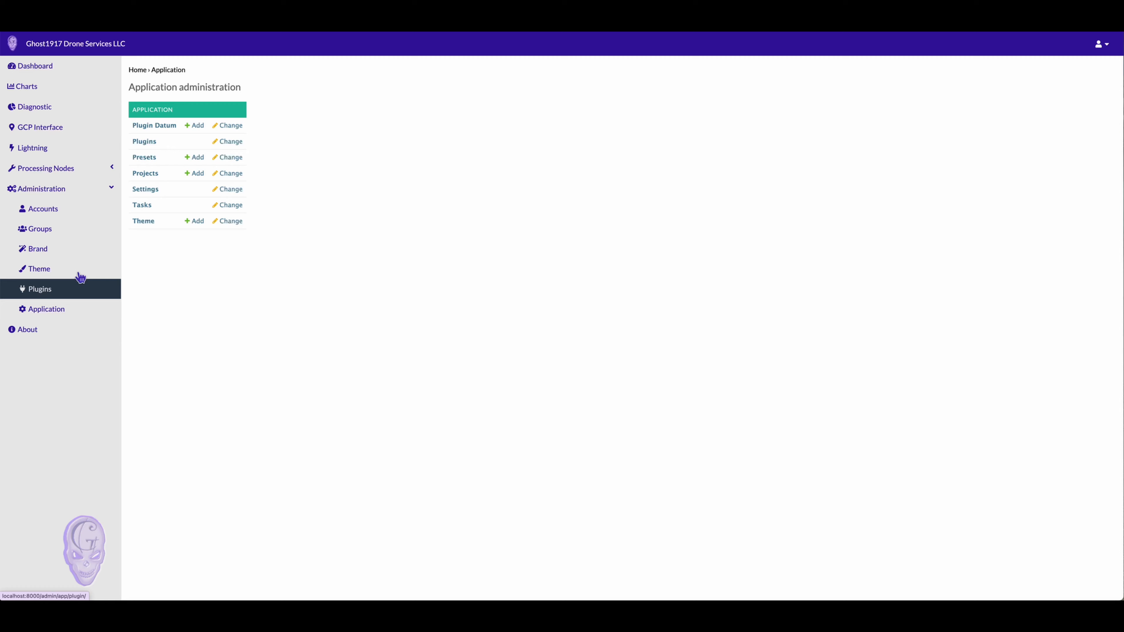
pyautogui.click(149, 162)
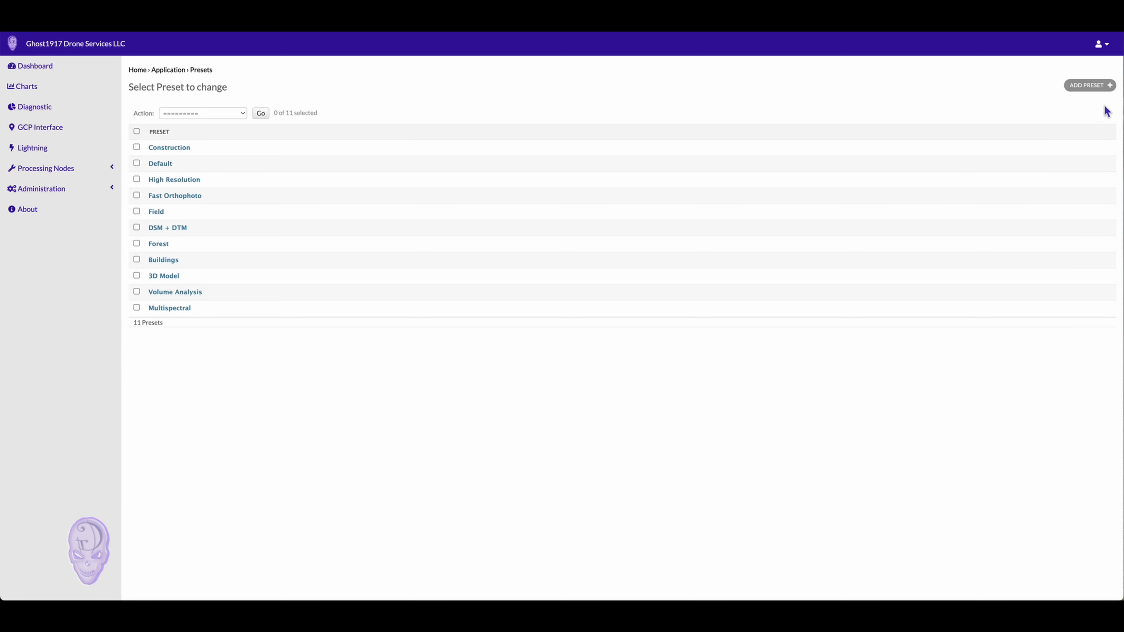
pyautogui.click(1109, 86)
# Set the preset owner to the user's account and begin naming it 'Youtube D'
pyautogui.click(248, 114)
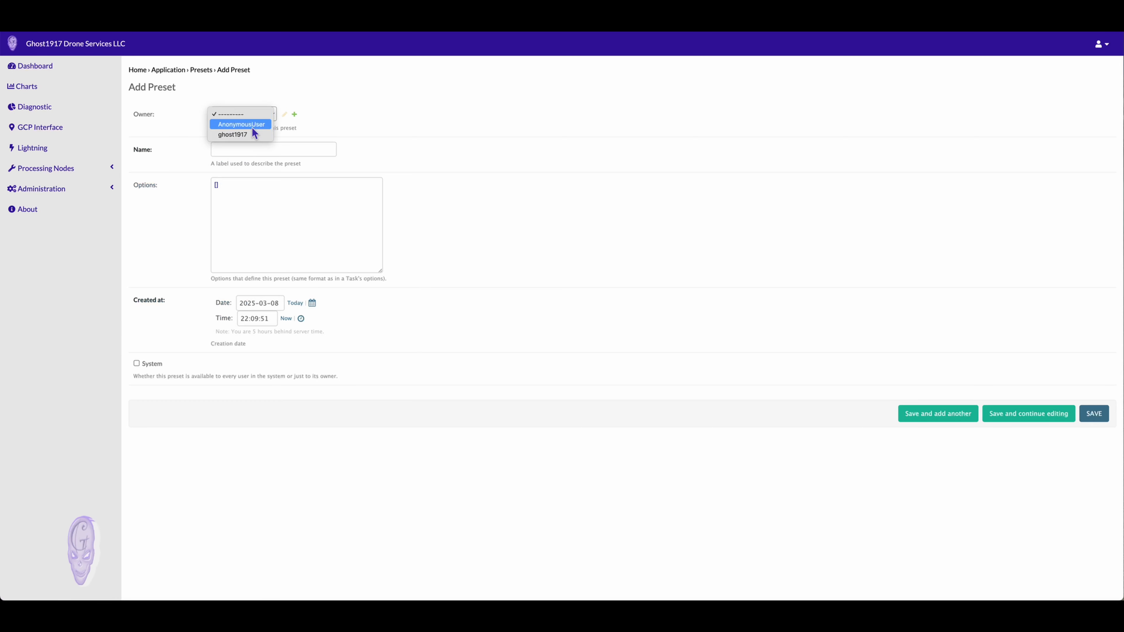
pyautogui.click(247, 135)
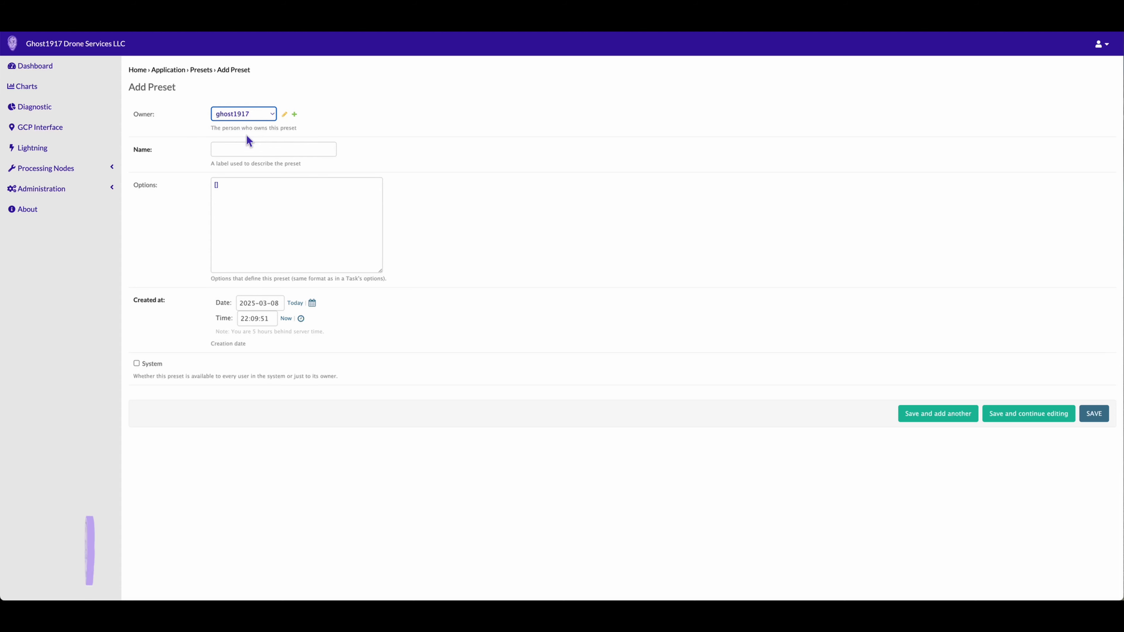
pyautogui.click(252, 152)
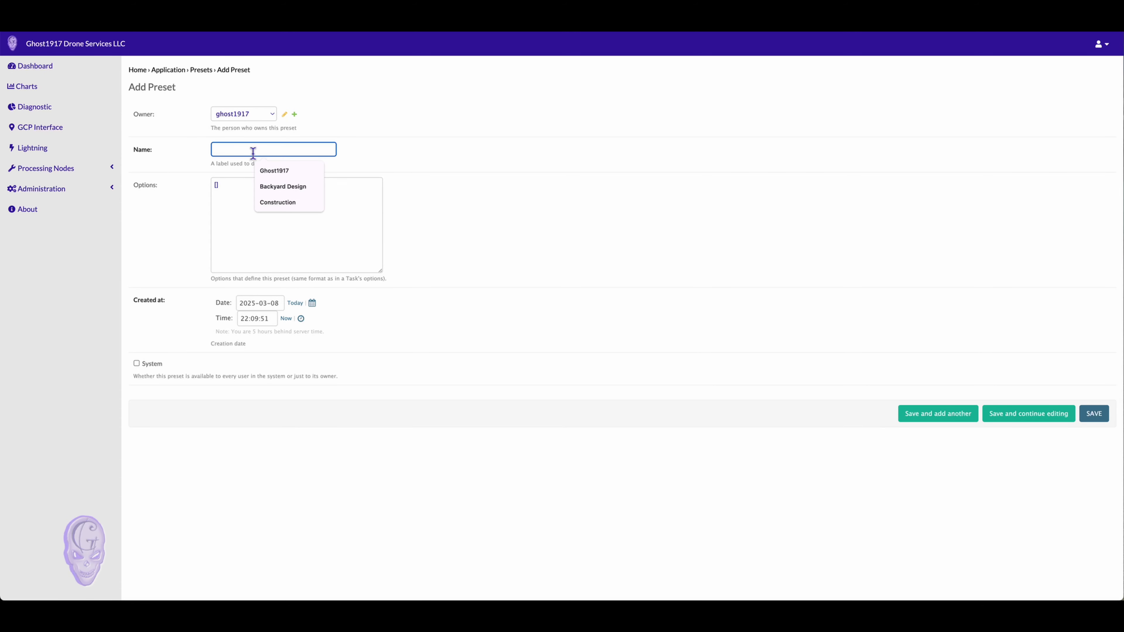
pyautogui.write('You')
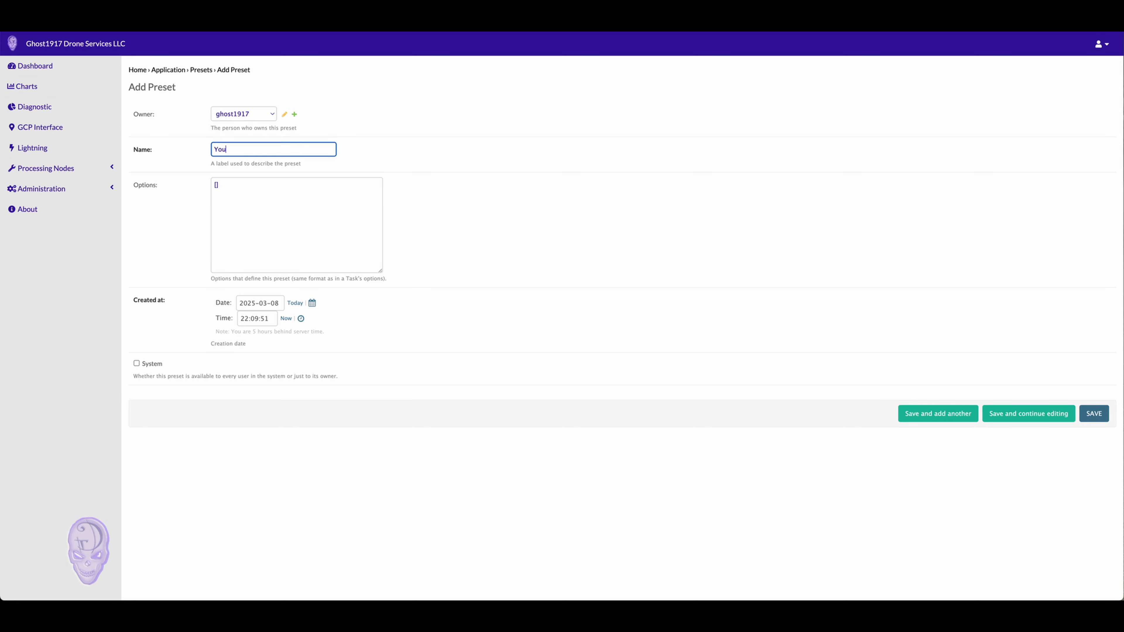